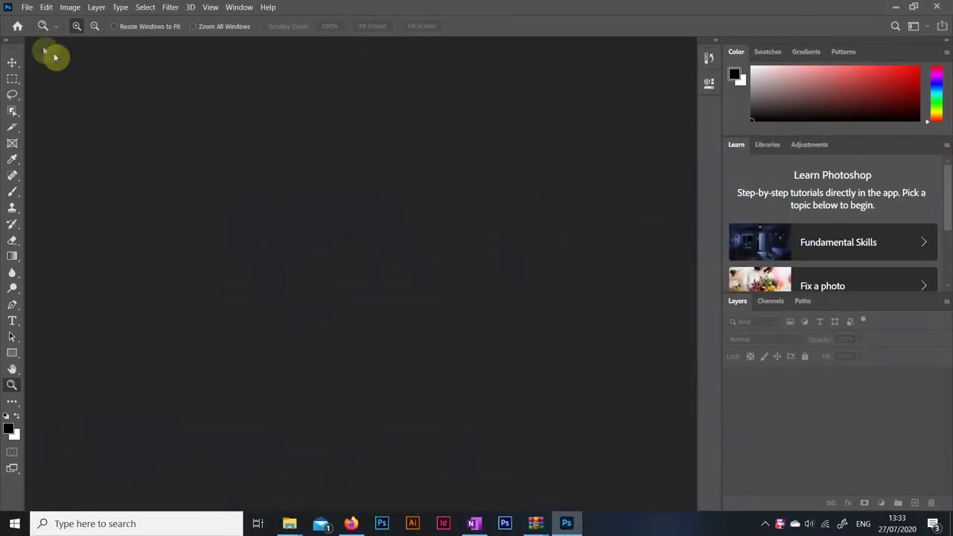
- Open the File menu to start a new document
click(26, 7)
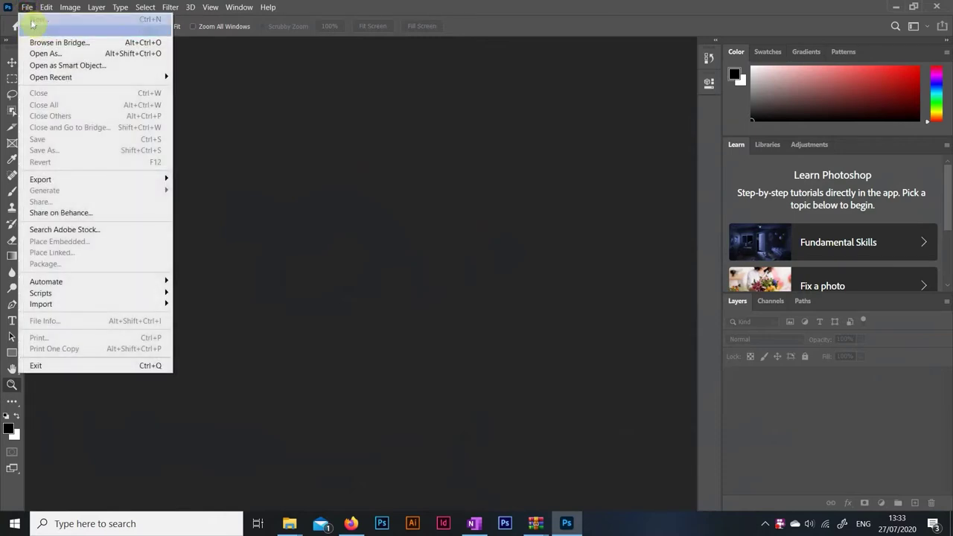
- Create a new white document 10800 px wide and 1080 px high
click(34, 19)
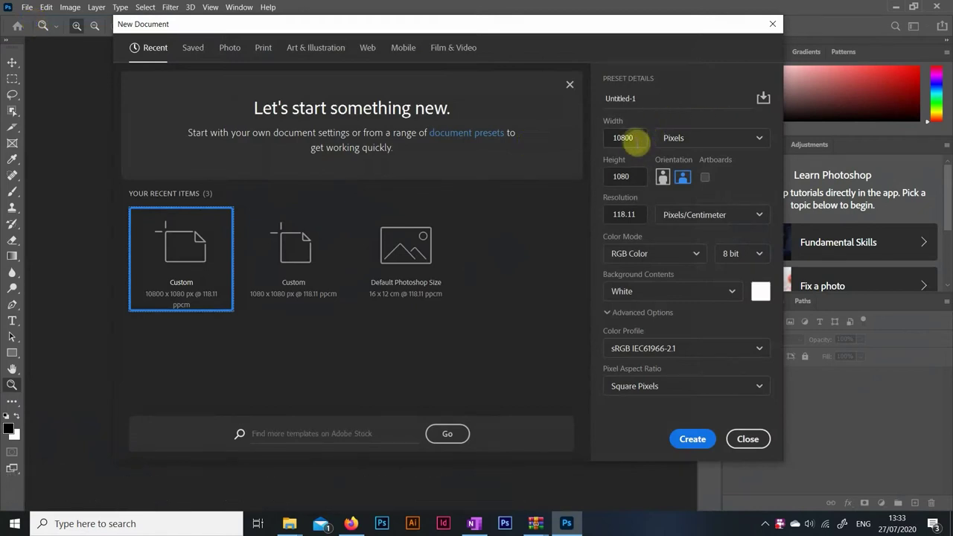
click(636, 138)
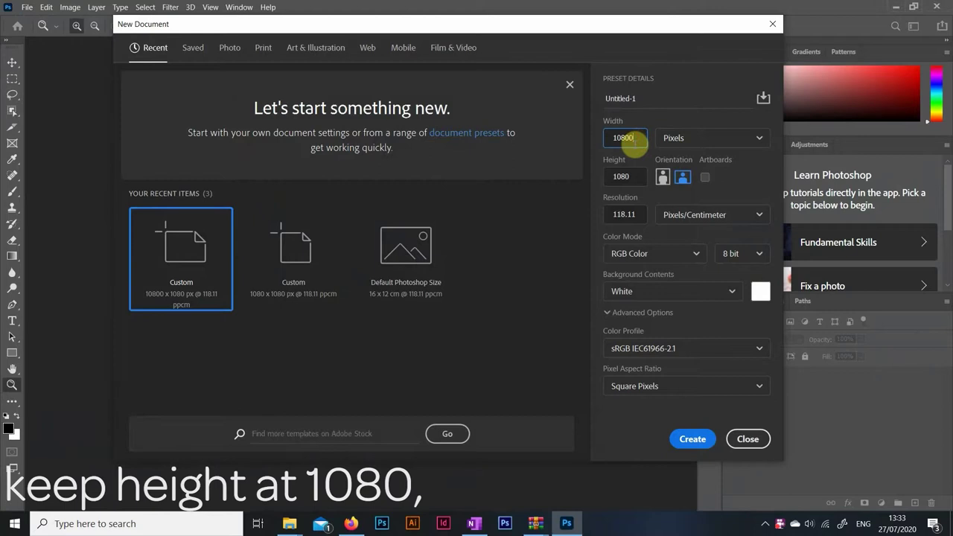
double_click(626, 137)
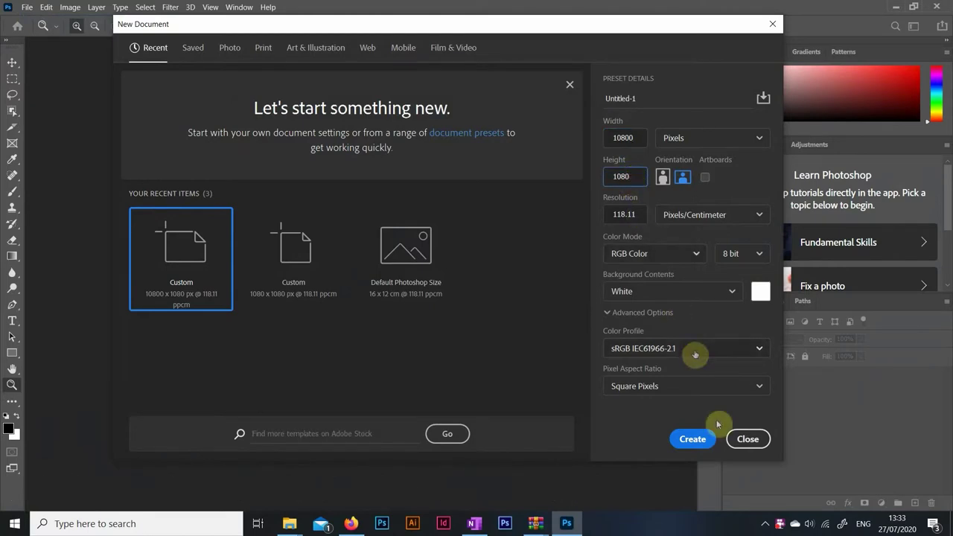
click(693, 439)
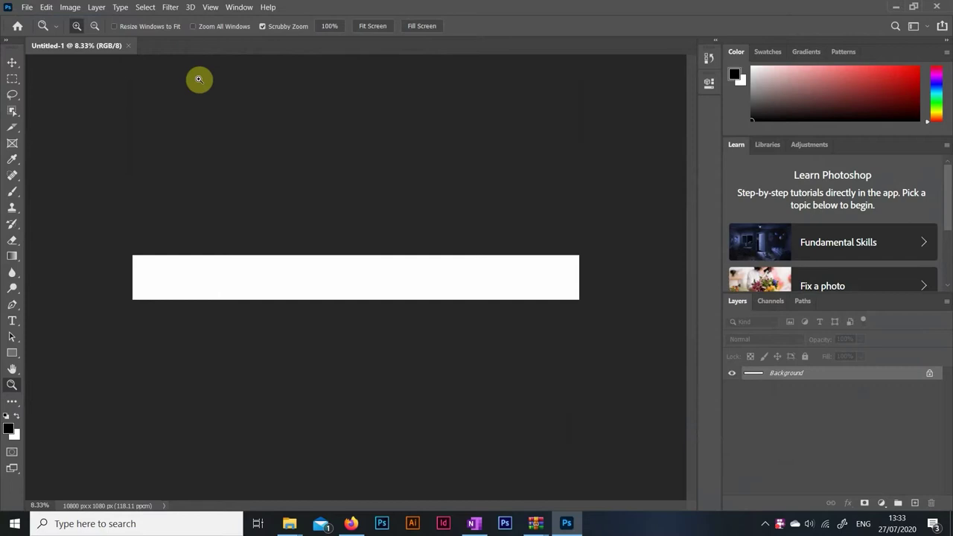
- Add a 10-column guide layout and cut the canvas into slices from the guides
click(211, 8)
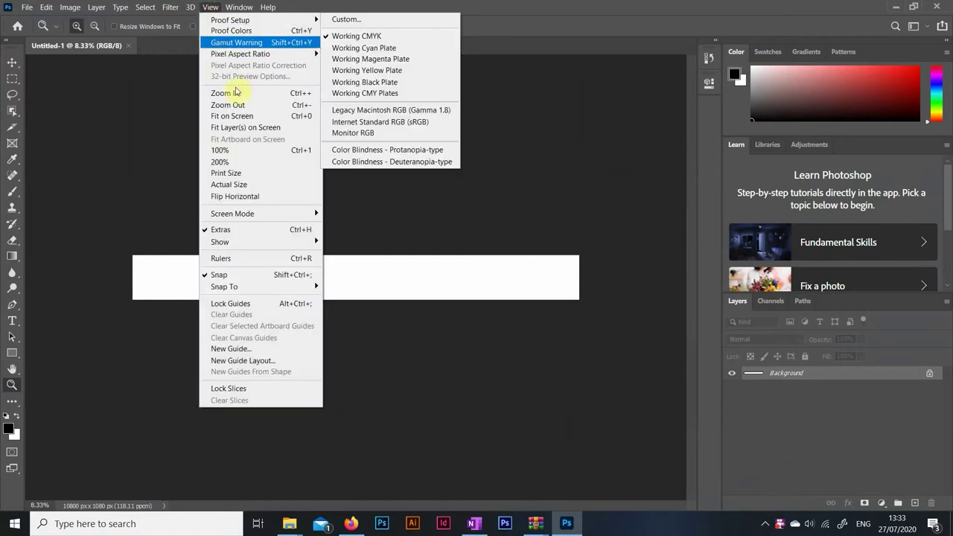
click(265, 362)
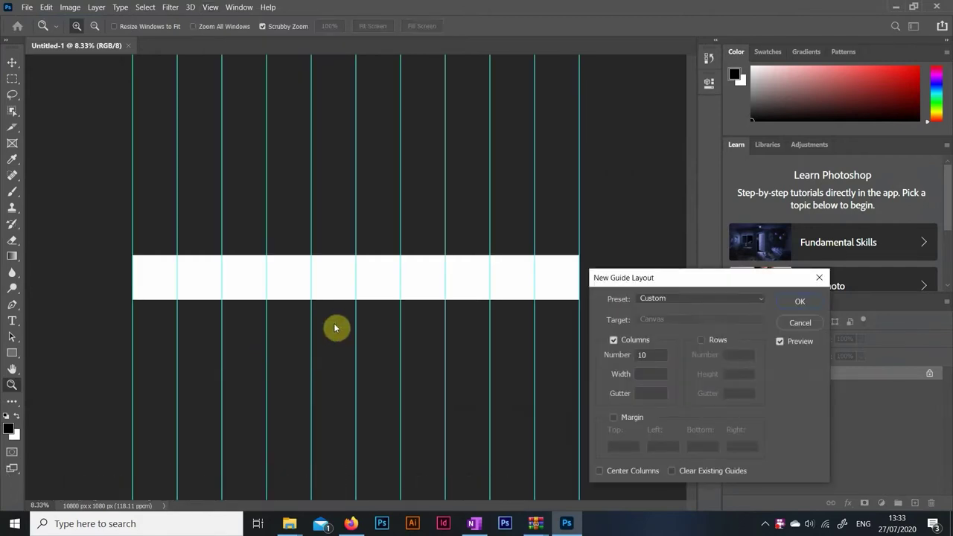
click(614, 342)
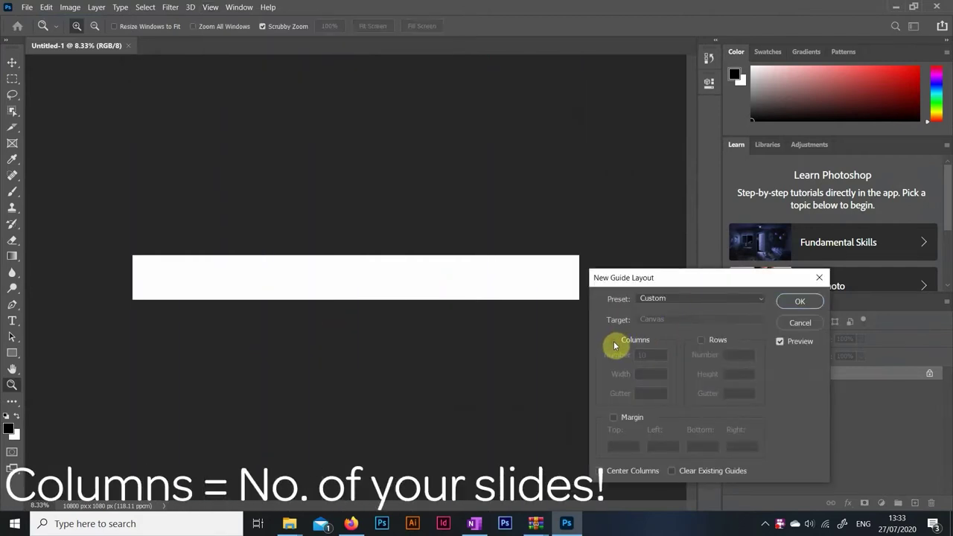
click(614, 342)
click(614, 343)
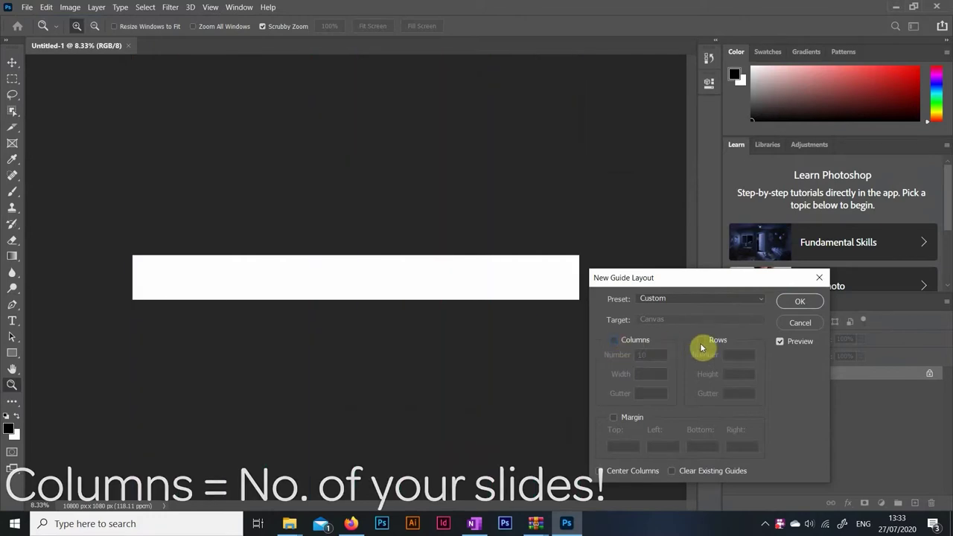
click(701, 341)
click(701, 341)
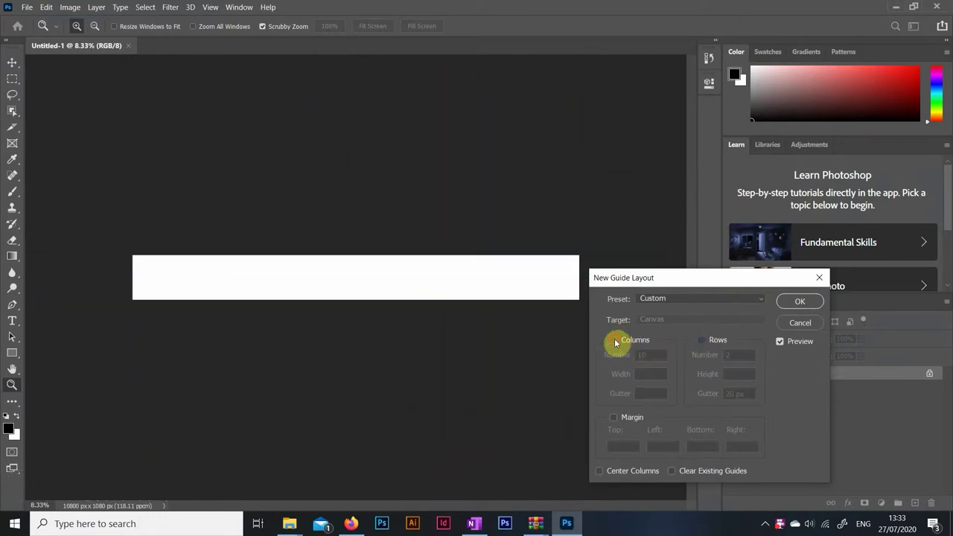
click(616, 343)
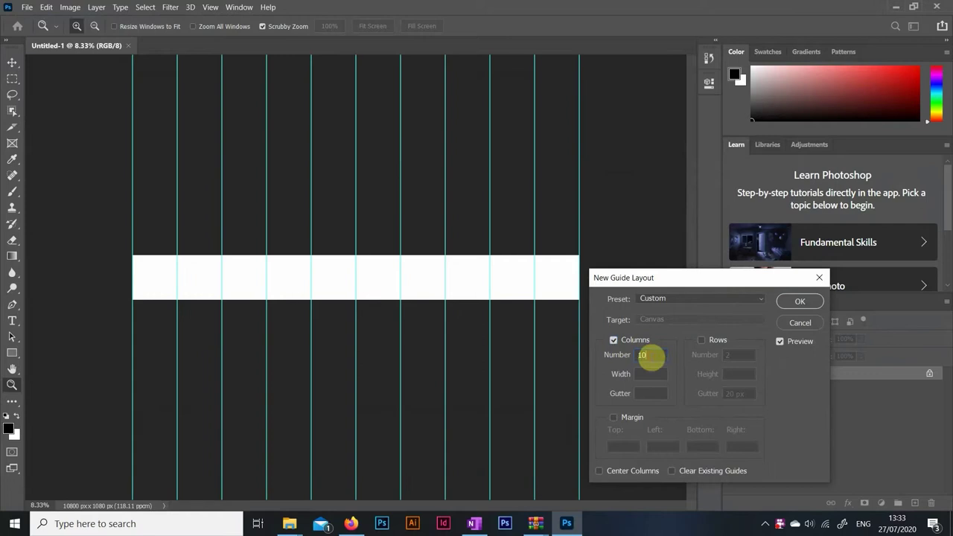
click(783, 299)
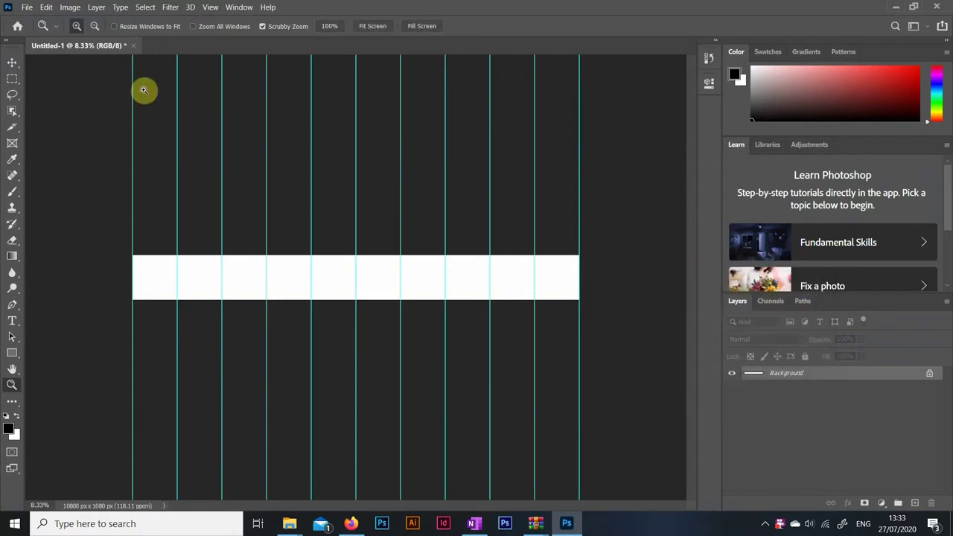
drag(14, 132, 41, 147)
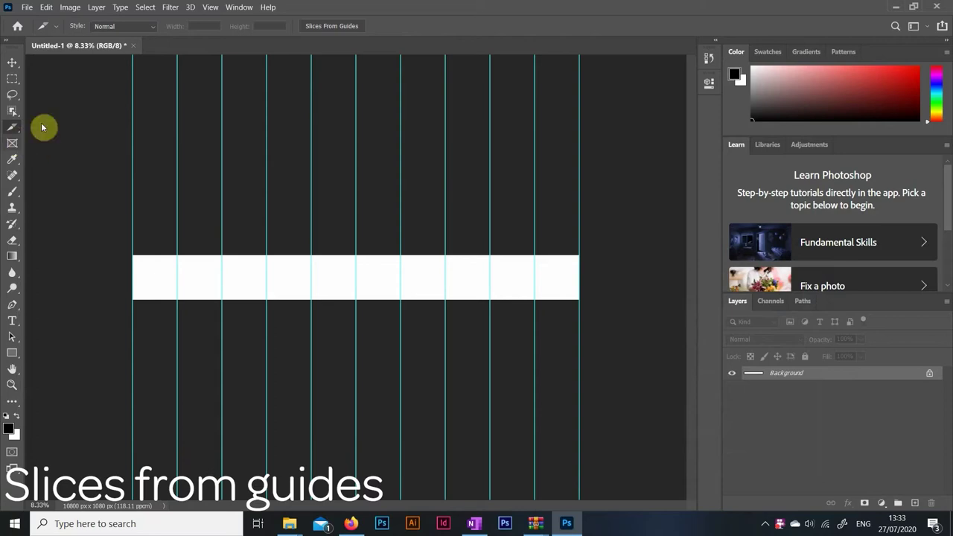
click(309, 25)
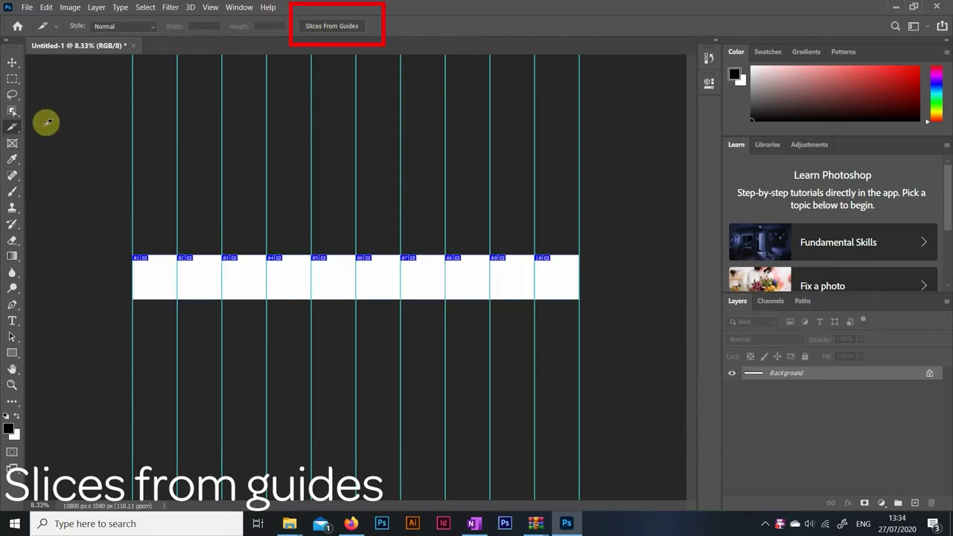
- Save the document as 'my carousel'
click(26, 8)
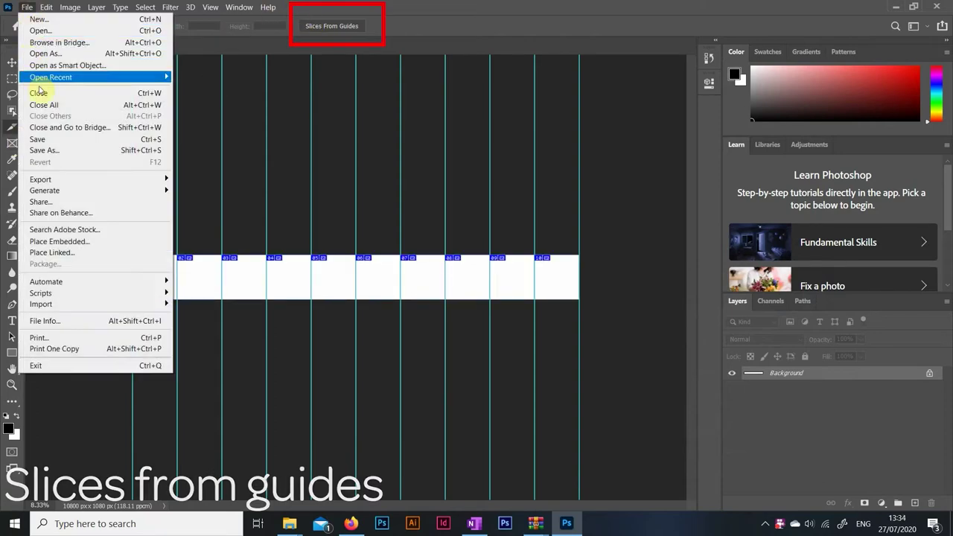
click(41, 152)
text(my carousel)
key(Return)
- Zoom in on the first slides and draw a text box on slide one
key(z)
click(168, 284)
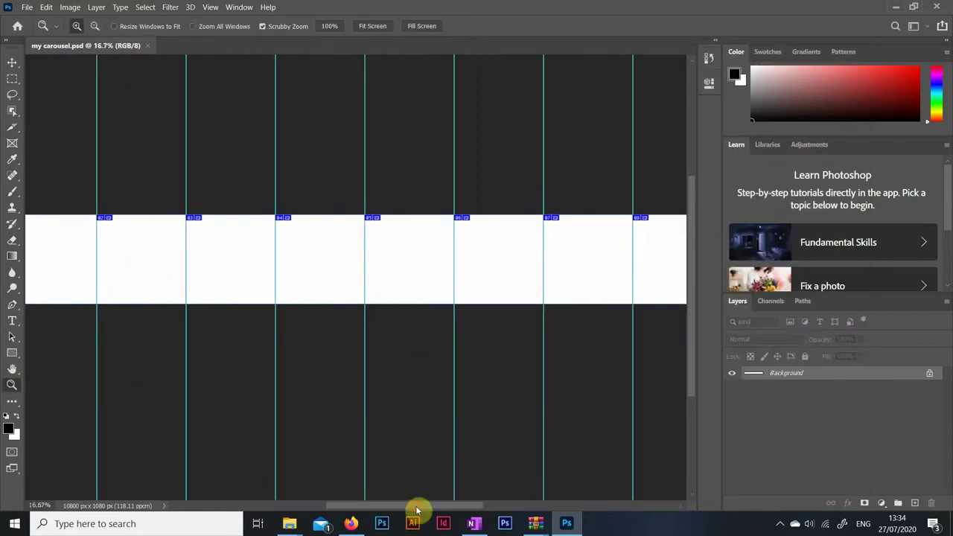
click(172, 245)
key(t)
drag(106, 183, 253, 334)
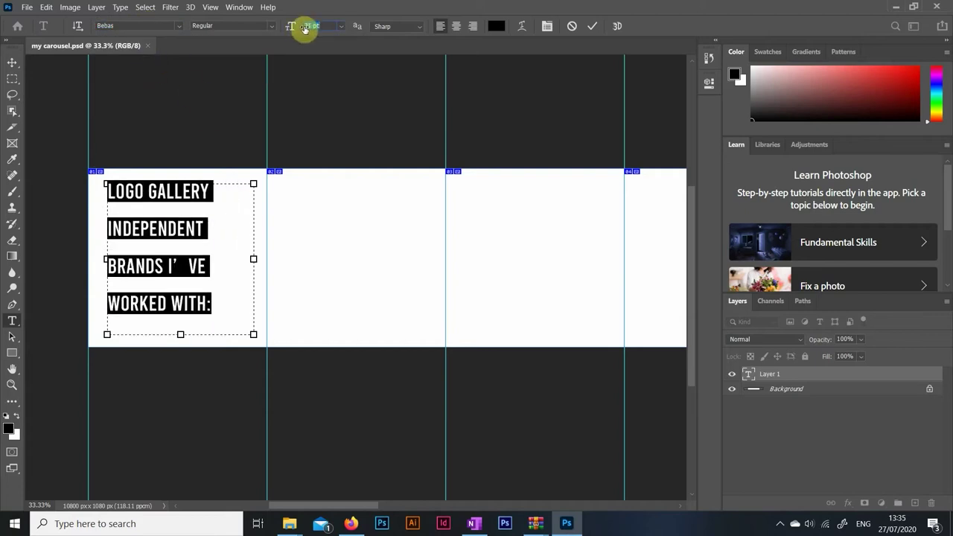
- Widen the first-slide text box and correct the wording of the third line
drag(107, 260, 97, 259)
click(123, 273)
key(BackSpace)
key(BackSpace)
text(HAVE)
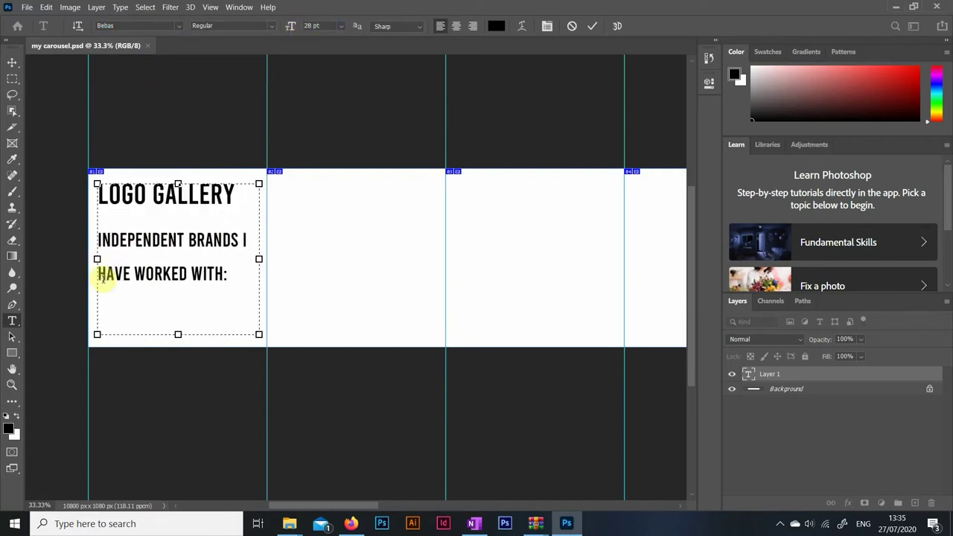
- Tighten the leading of the lower text lines in the Character panel
key(ctrl+a)
click(239, 7)
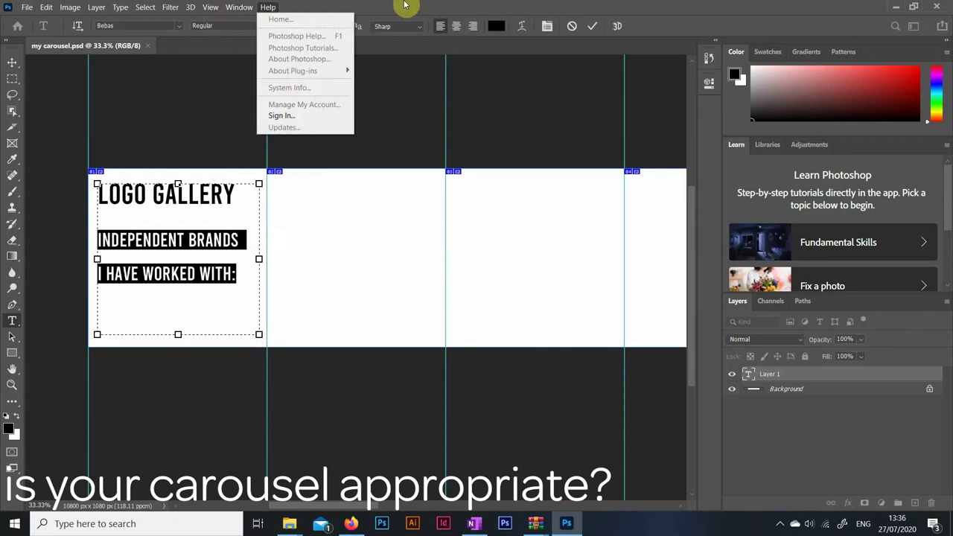
click(250, 145)
drag(638, 145, 630, 144)
click(213, 260)
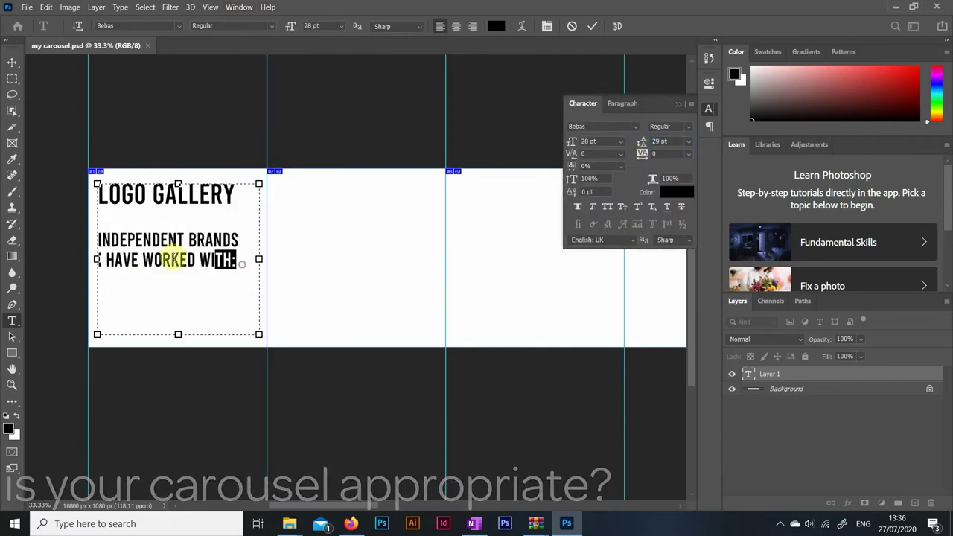
- Centre the text block on slide one and place a copy on the last slide
key(ctrl+Return)
drag(221, 199, 233, 191)
key(ctrl+minus)
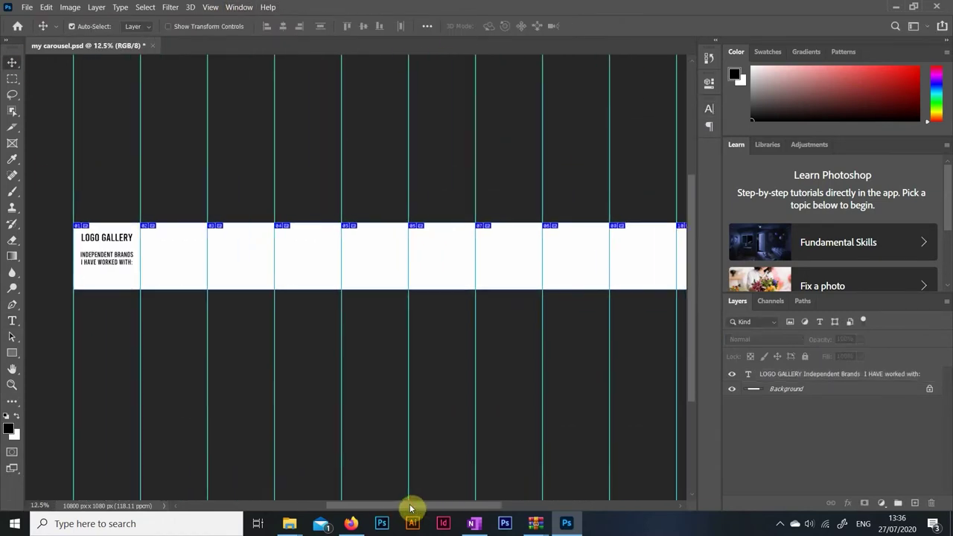
key(ctrl+minus)
key(ctrl+j)
drag(209, 298, 532, 284)
- Retype the copy to read 'IF YOU CAN, SUPPORT SMALL BRANDS DURING THIS TIME!'
key(z)
key(ctrl+plus)
key(t)
triple_click(540, 229)
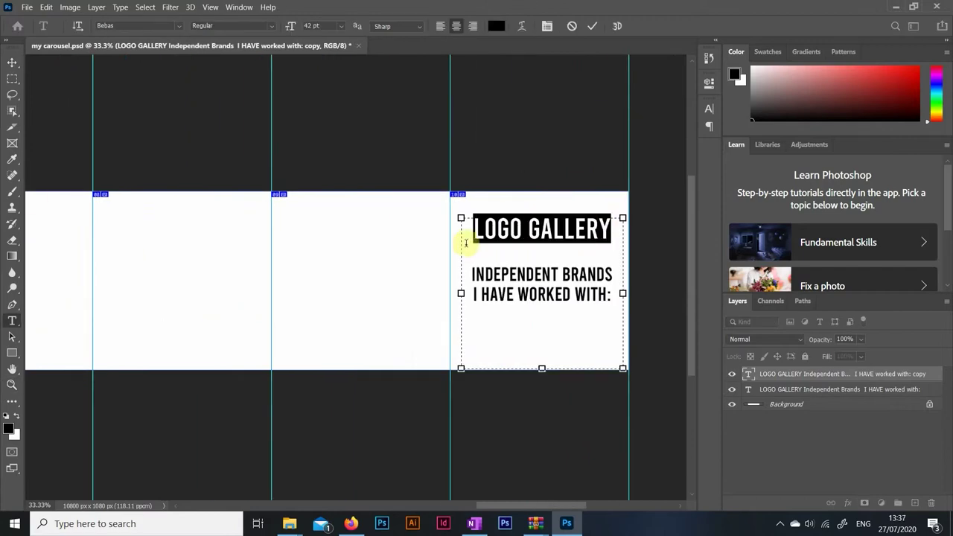
drag(612, 296, 617, 230)
text(IF YOU CAN,)
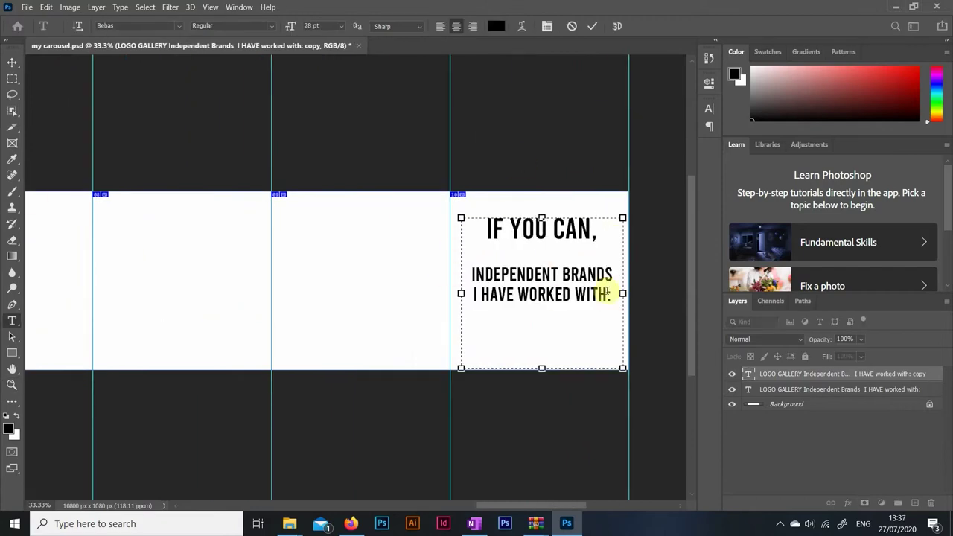
drag(612, 296, 450, 282)
text(SUPPORT SMALL BRANDS DURING THIS TIME!)
key(ctrl+Return)
key(v)
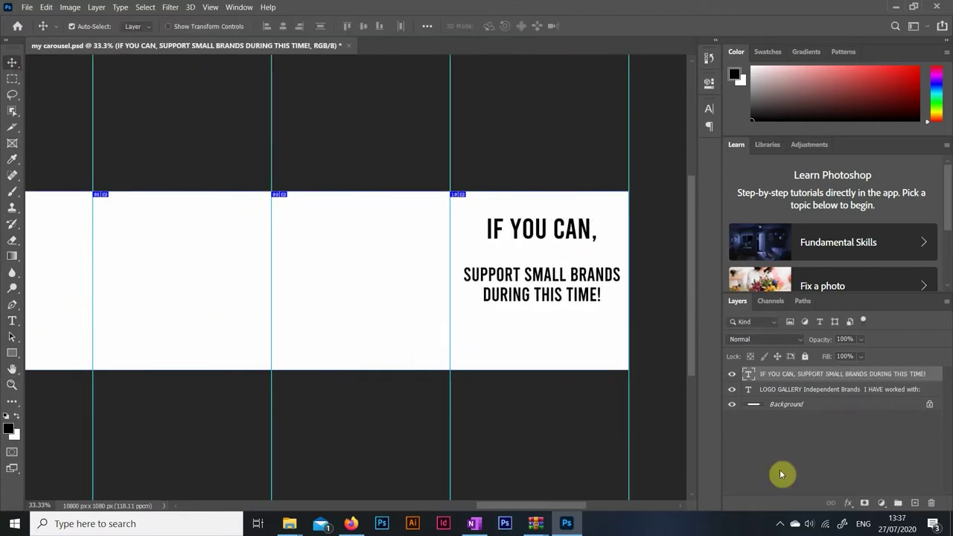
key(ctrl+minus)
key(ctrl+minus)
key(ctrl+minus)
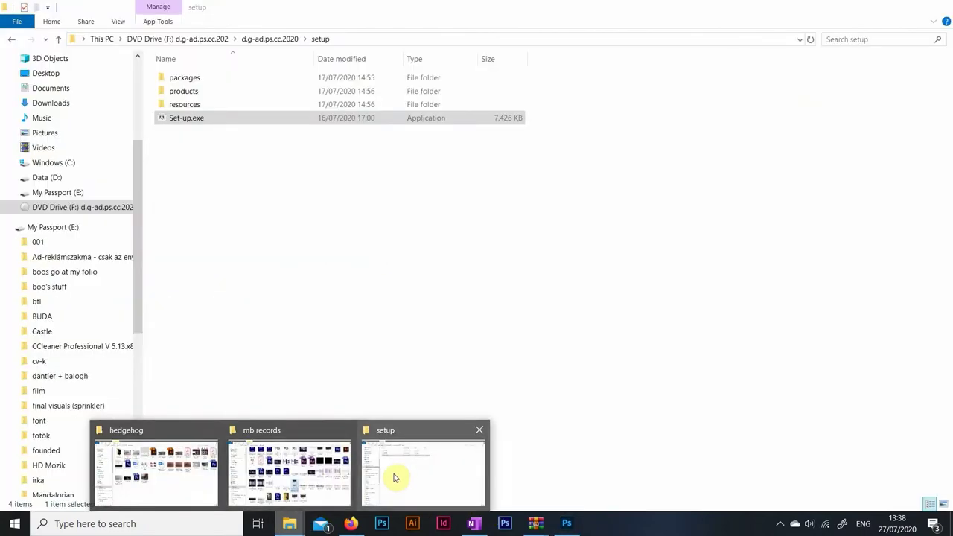
- Open Art_Gallery_Mockup.psd and expand its Work here: layer group
click(138, 205)
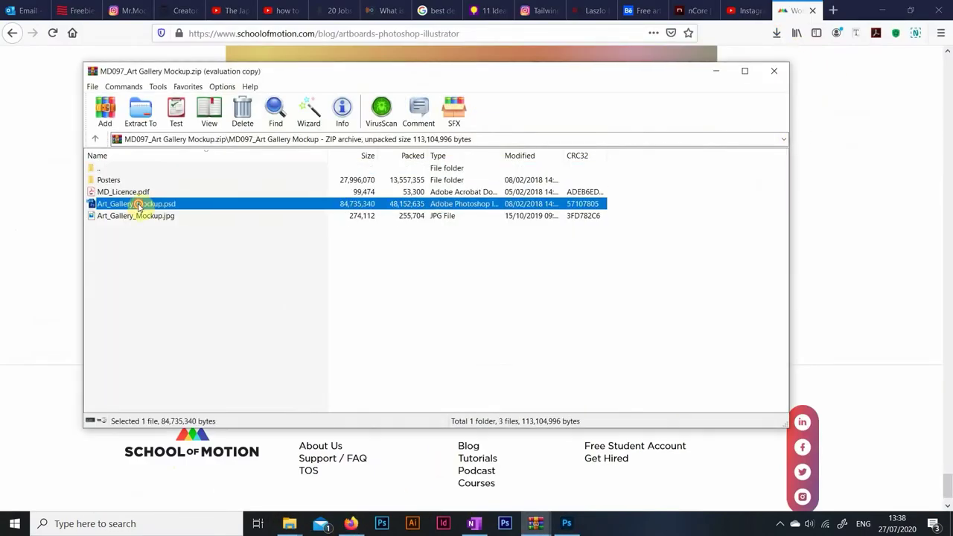
double_click(139, 204)
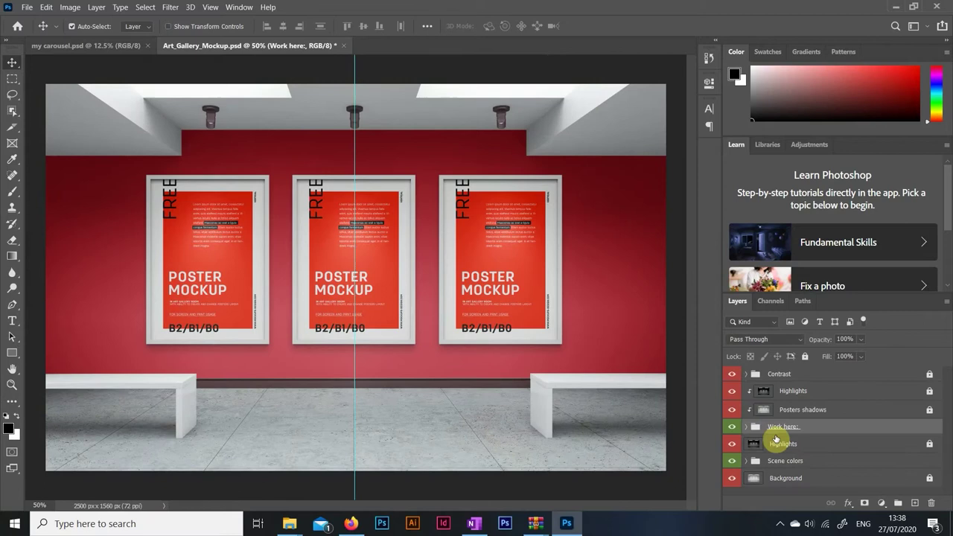
click(746, 427)
scroll(904, 400, down, 2)
click(733, 418)
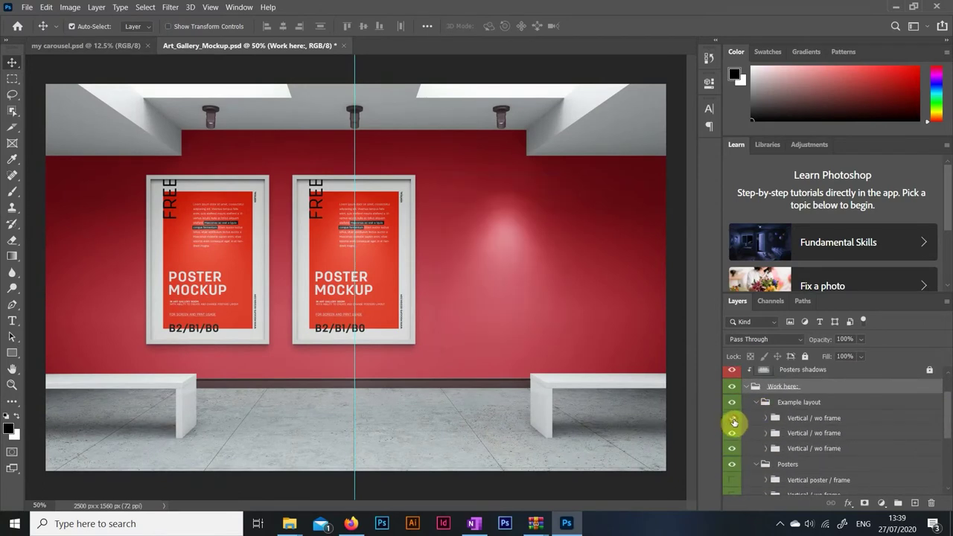
click(733, 422)
click(746, 386)
- Check the Scene colors group and Highlights layer, then re-expand Work here:
scroll(894, 417, down, 3)
scroll(940, 400, up, 3)
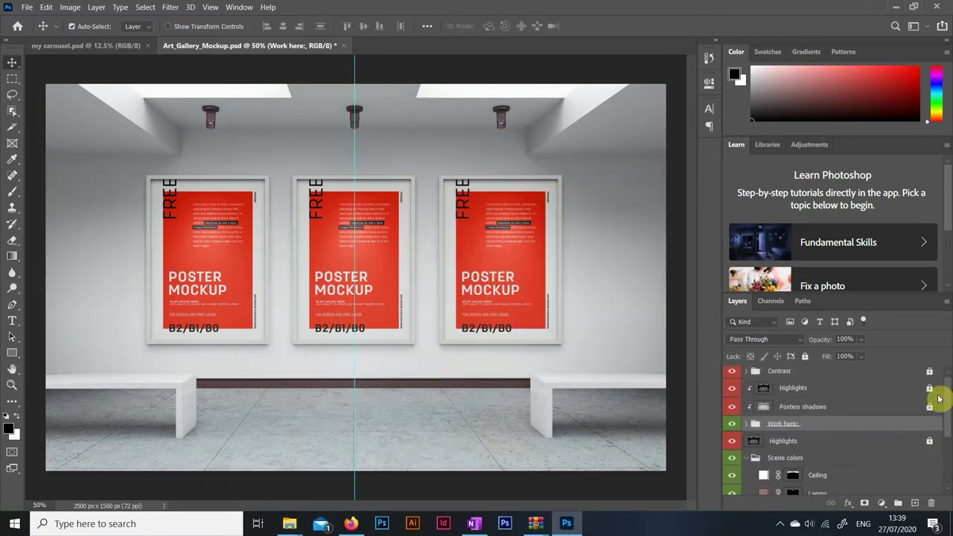
scroll(874, 451, down, 2)
click(746, 414)
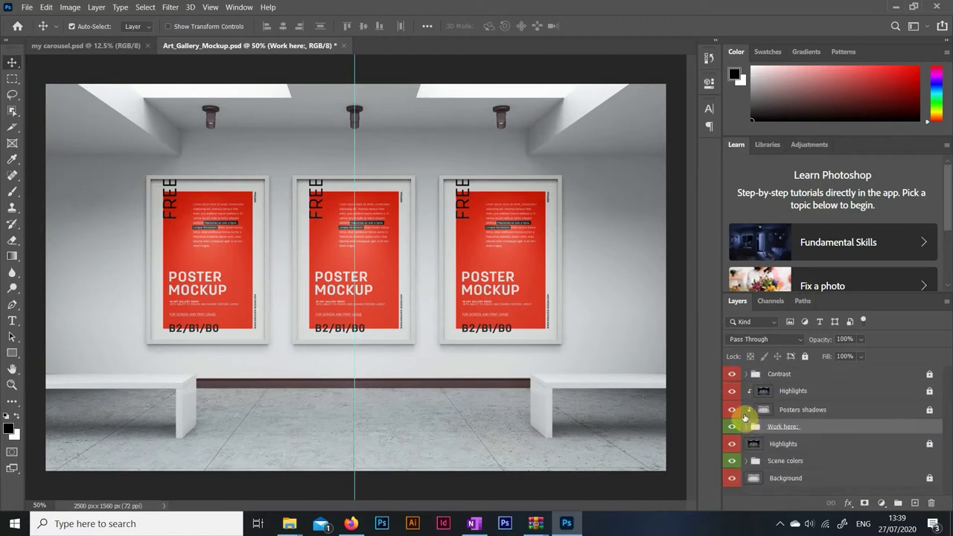
click(733, 392)
click(733, 393)
click(747, 426)
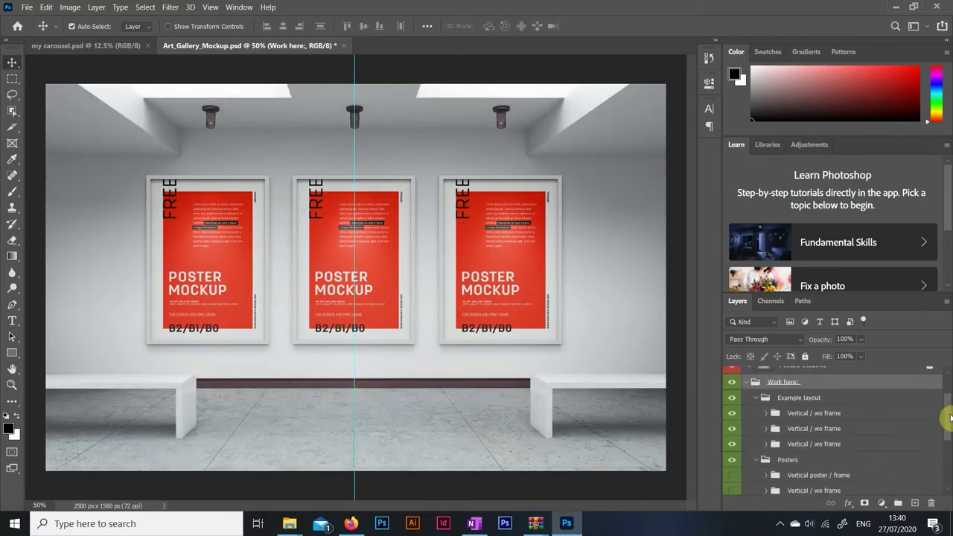
drag(222, 230, 229, 242)
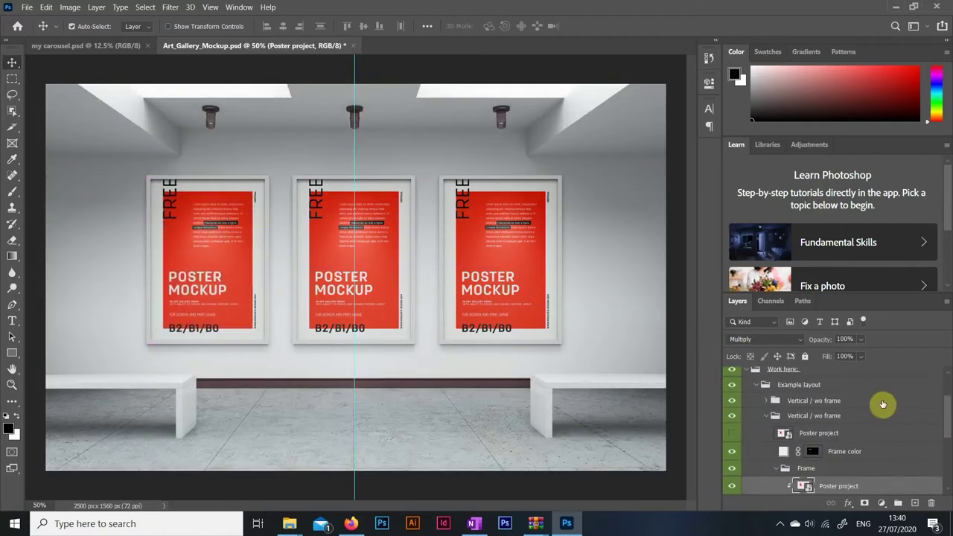
- Hide the left and right posters and open the centre Poster project smart object
click(733, 416)
click(765, 415)
click(733, 401)
click(733, 385)
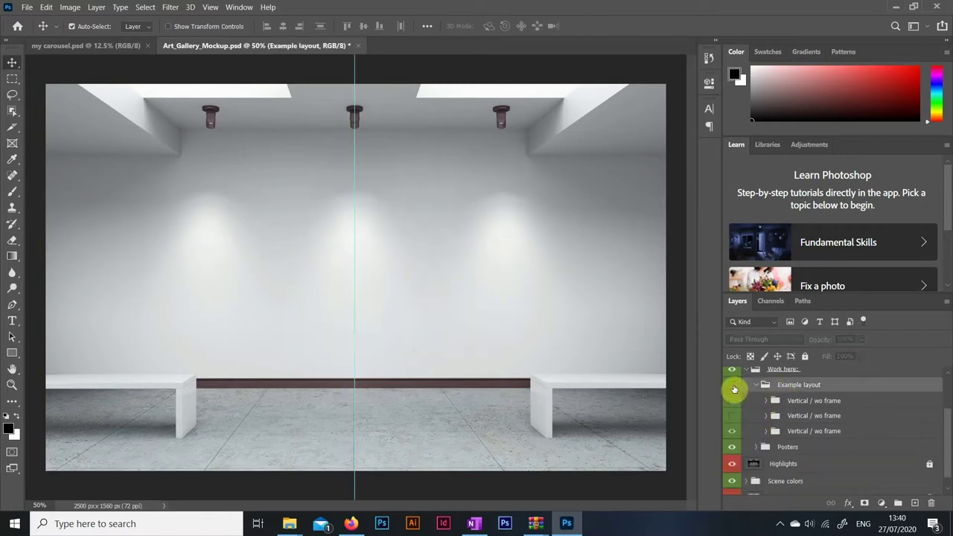
click(733, 387)
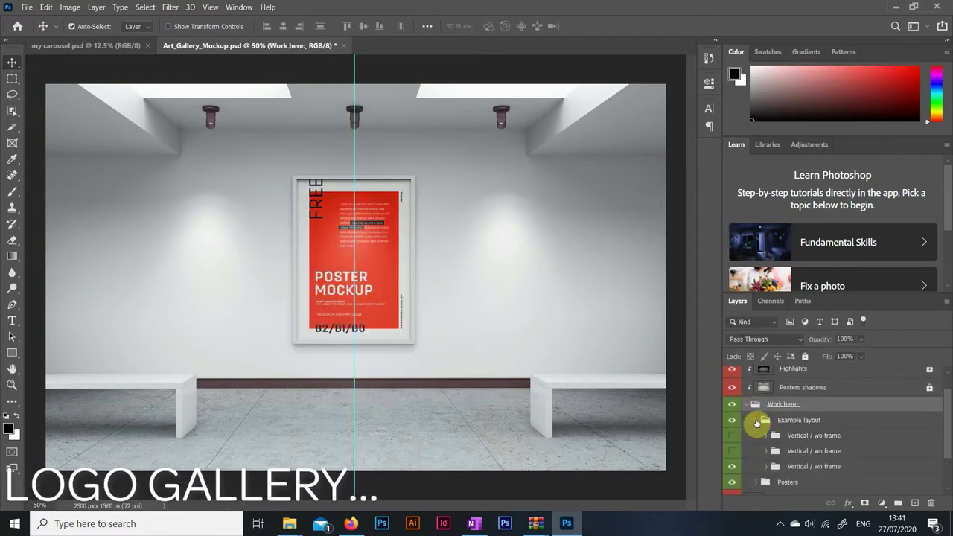
click(758, 423)
double_click(755, 417)
- Open lemon&jinja.psd from the lemon & jinja folder
click(290, 523)
double_click(174, 100)
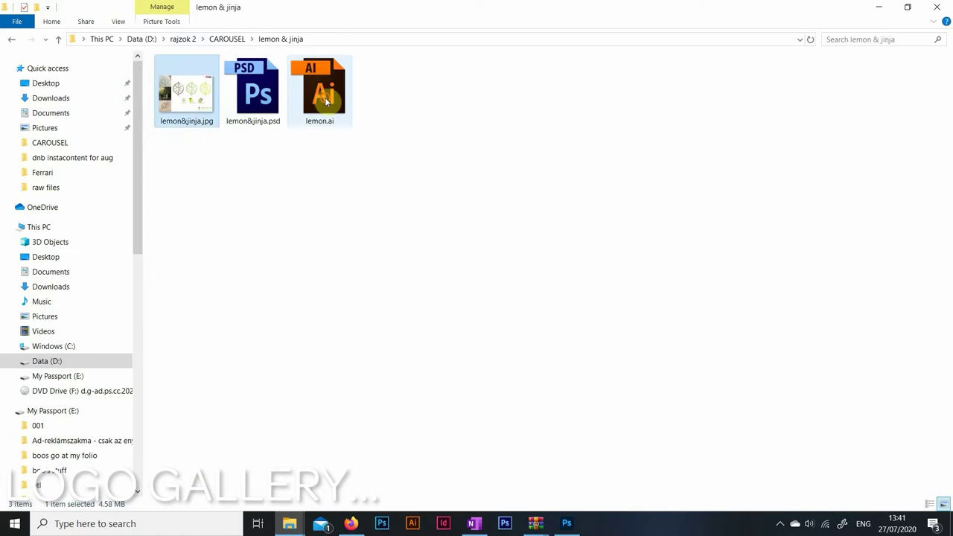
double_click(253, 89)
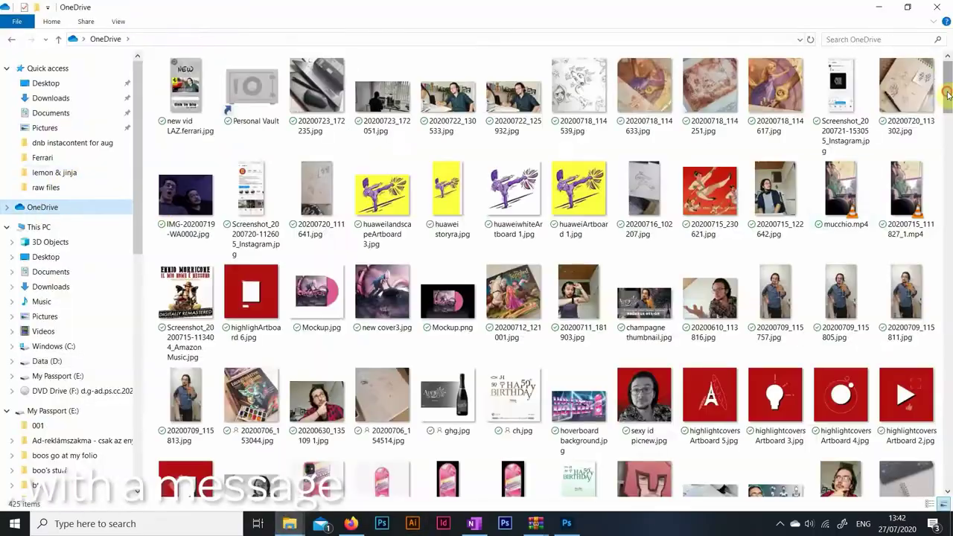
- Marquee-select the gallery scene below the ceiling lights
scroll(948, 328, down, 5)
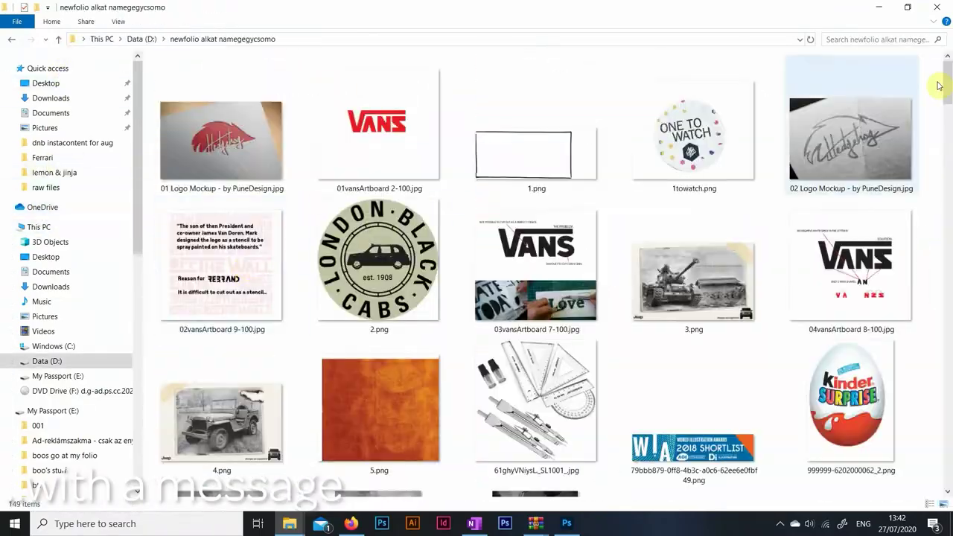
drag(948, 82, 948, 263)
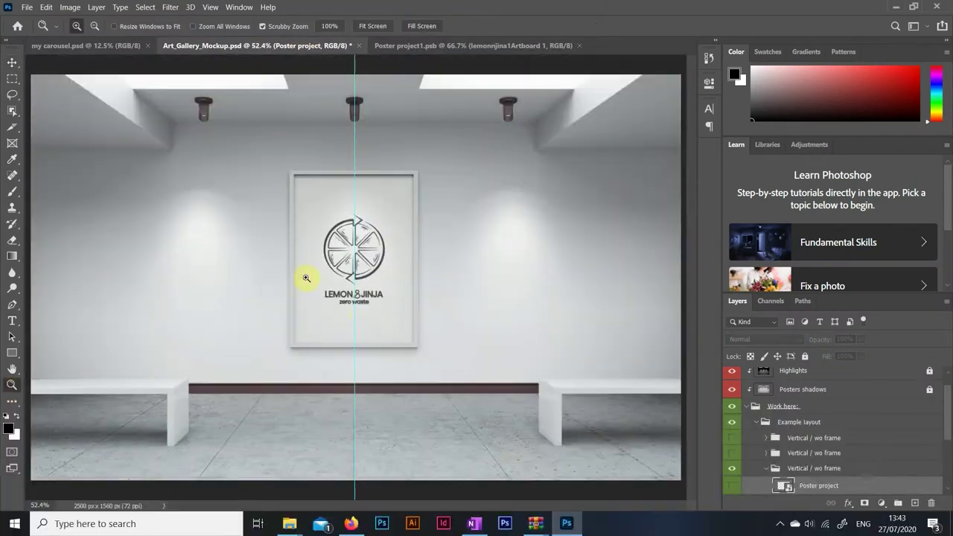
key(m)
drag(684, 484, 13, 153)
- Add a new layer filled with black, then hide it
click(829, 383)
click(261, 261)
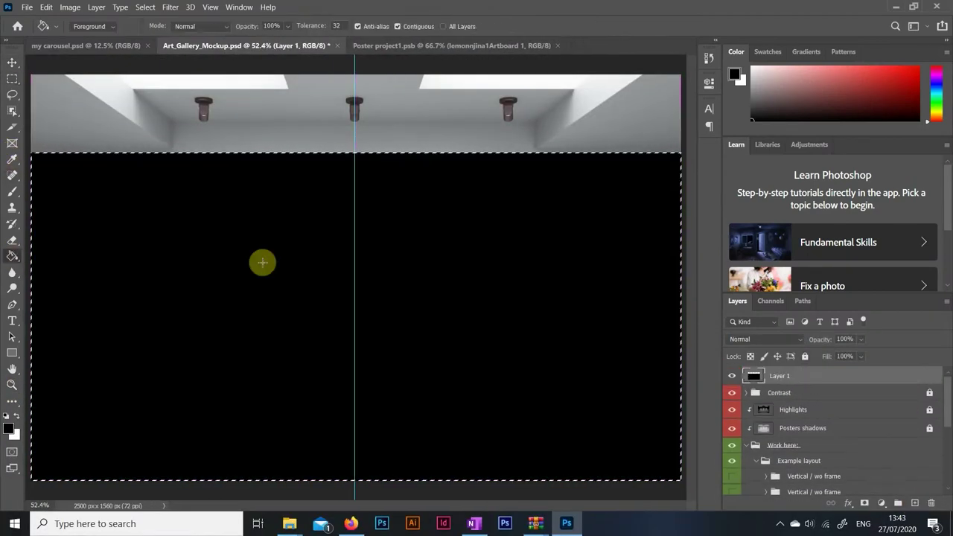
click(733, 379)
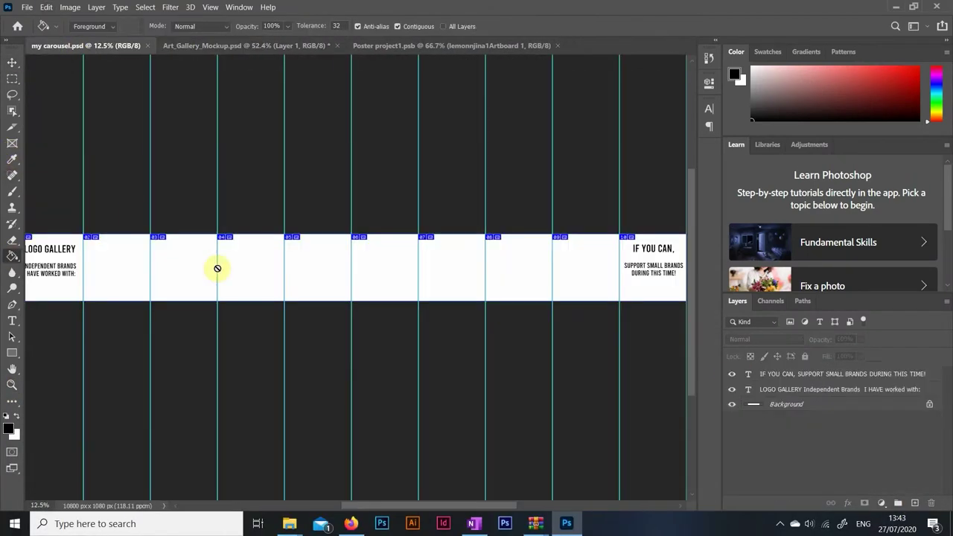
- Paste the gallery wall into the carousel beneath the title and position it
key(ctrl+v)
key(v)
key(ctrl+plus)
key(ctrl+plus)
key(ctrl+plus)
key(ctrl+plus)
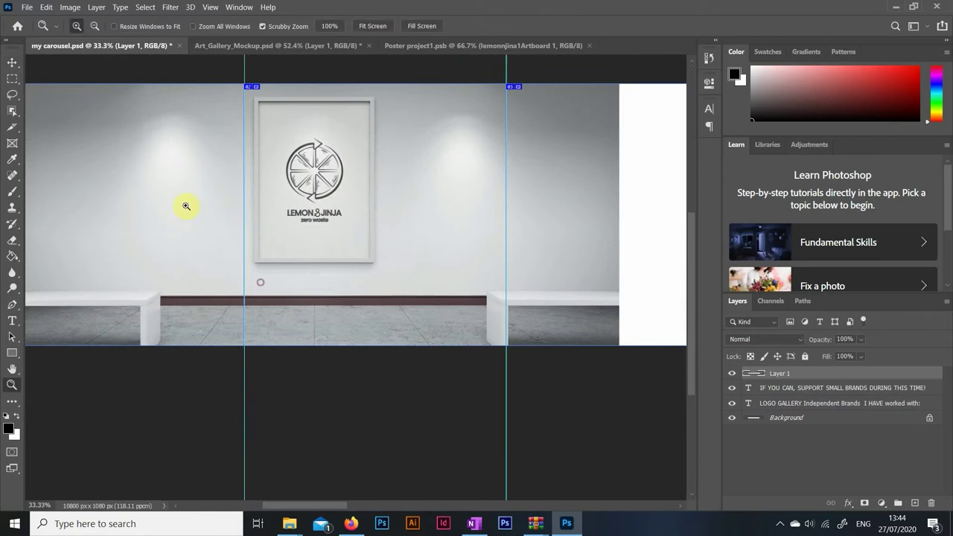
key(ctrl+bracketleft)
key(ctrl+bracketleft)
drag(444, 272, 491, 276)
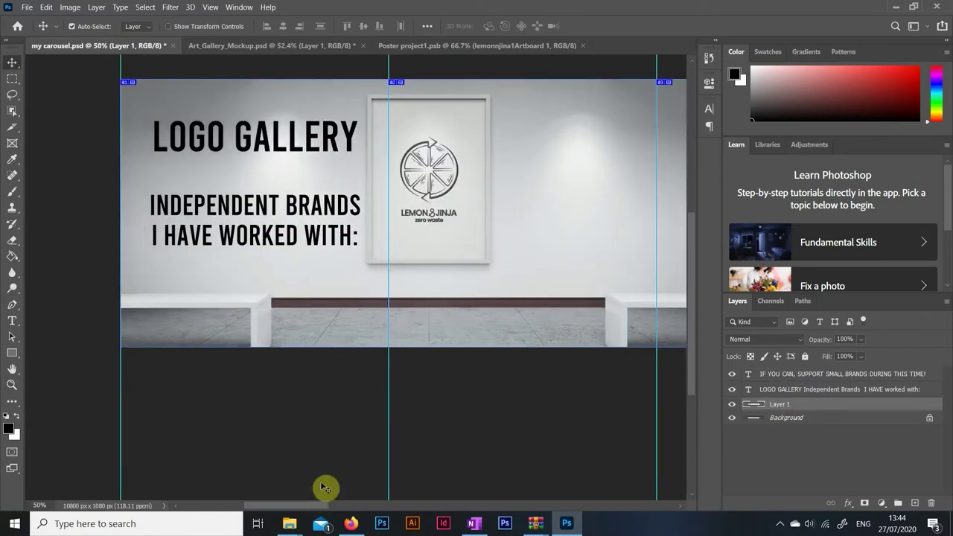
key(z)
drag(325, 488, 140, 152)
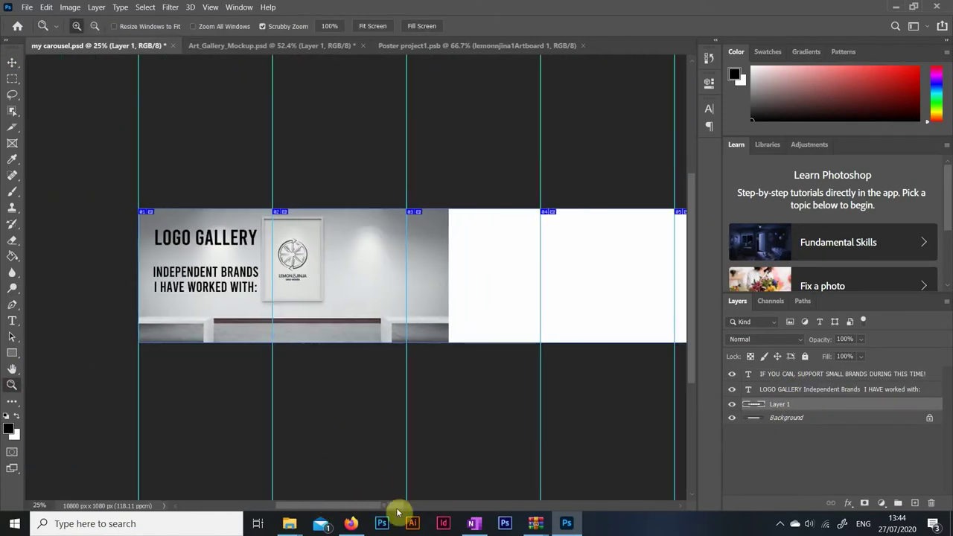
- Open choukette.ai from the rajzok 2 folder, dismissing the crash-recovery message
click(388, 46)
click(289, 523)
click(216, 454)
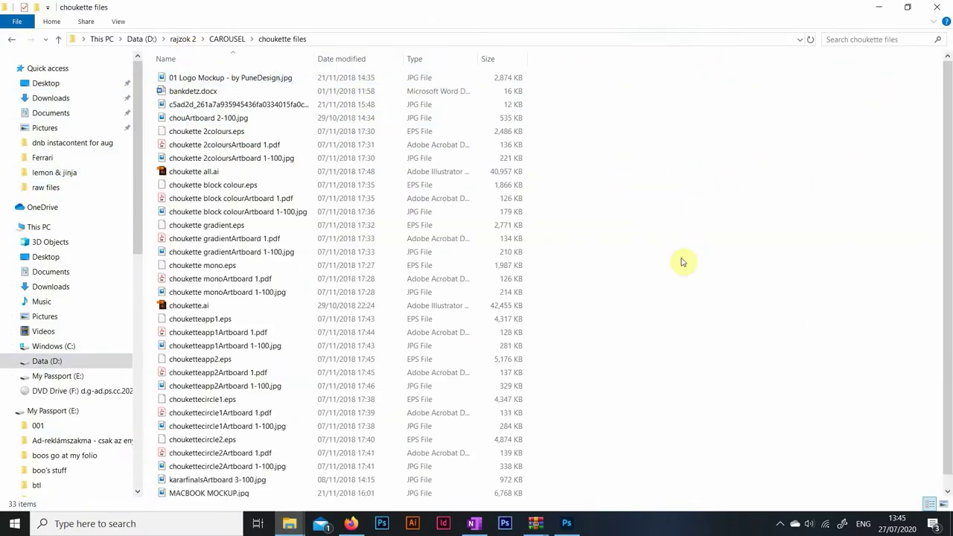
key(ctrl+shift+2)
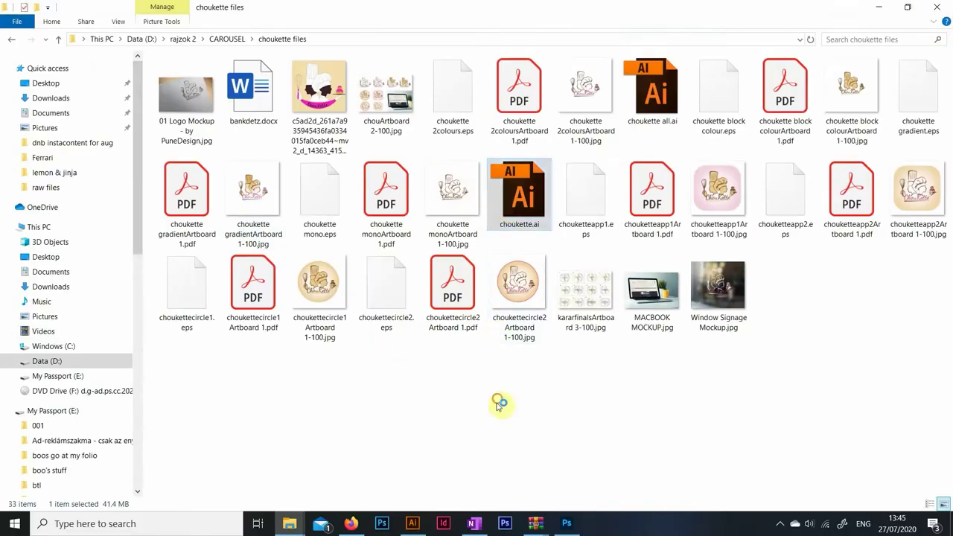
click(499, 405)
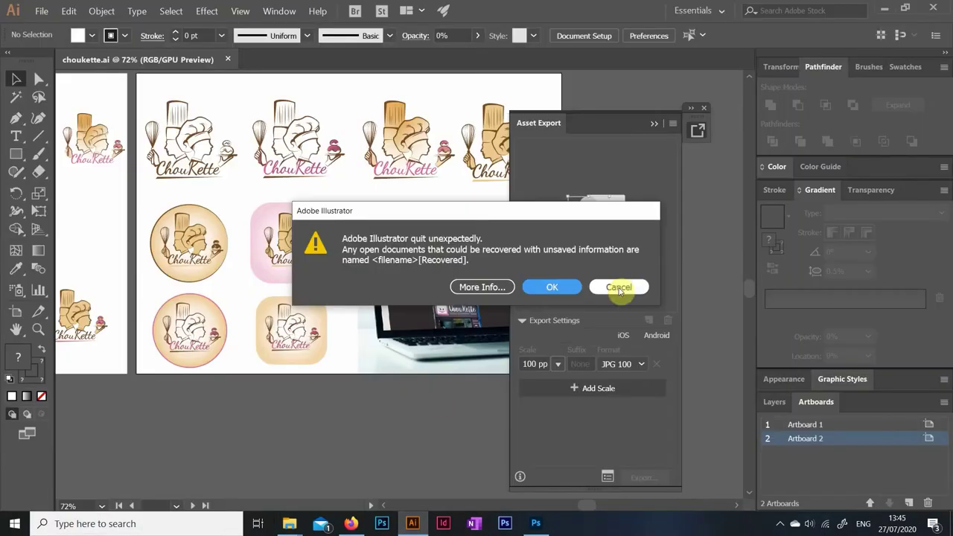
click(621, 283)
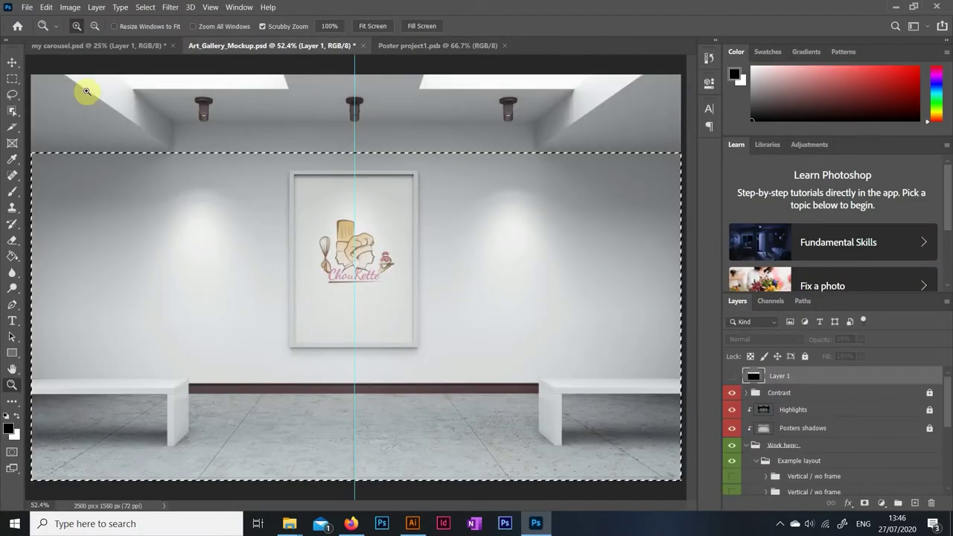
- Paste the merged ChouKette gallery wall into the carousel beside the first wall
click(46, 7)
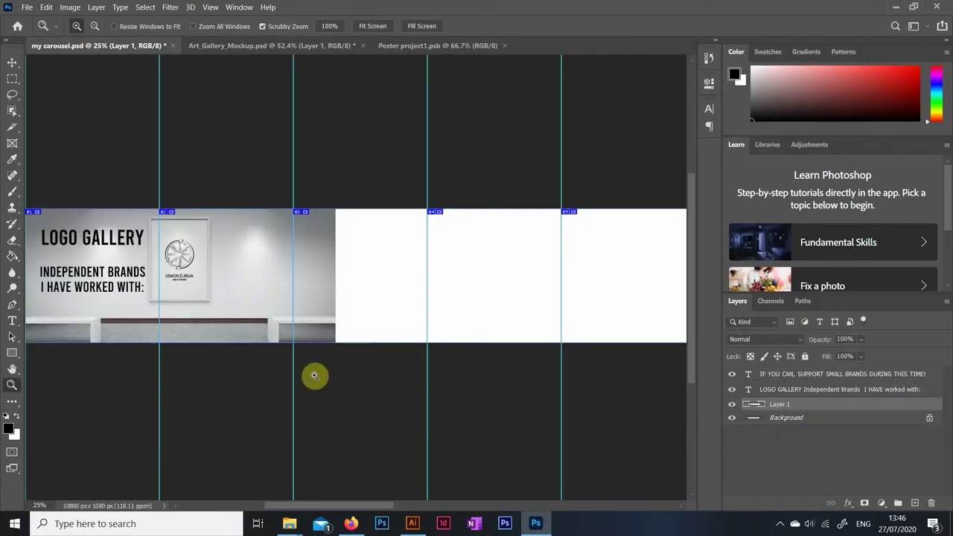
key(v)
key(ctrl+v)
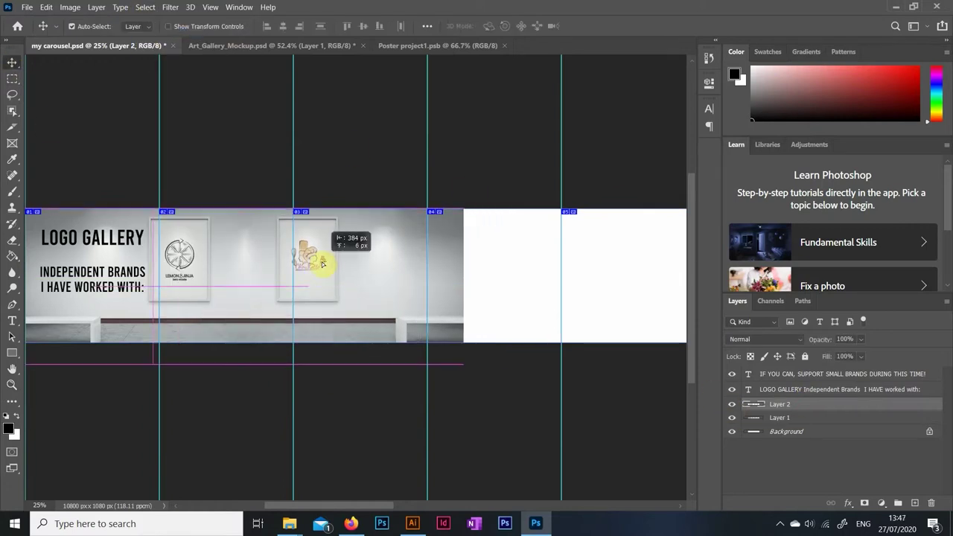
- Enlarge the soft Eraser and blend away the seam between the two walls
click(89, 26)
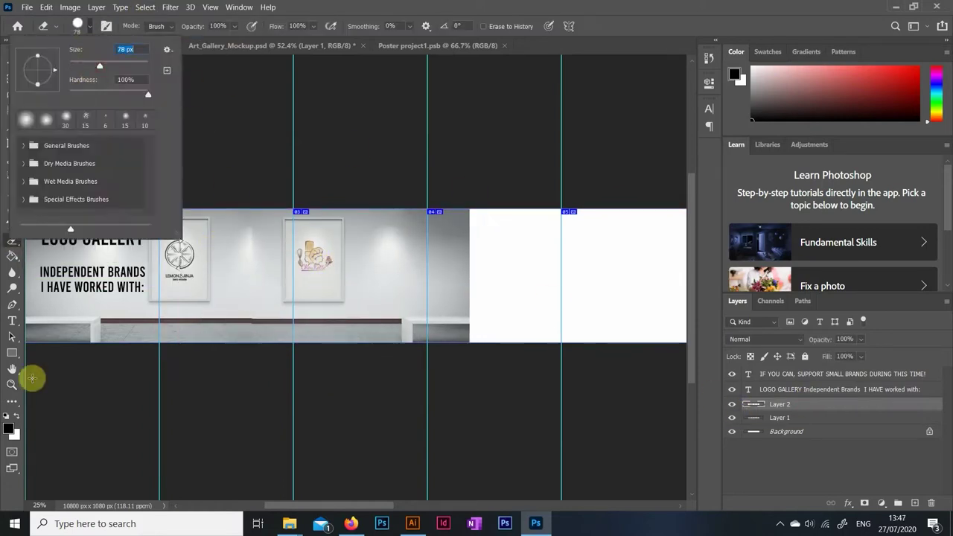
key(Escape)
key(ctrl+plus)
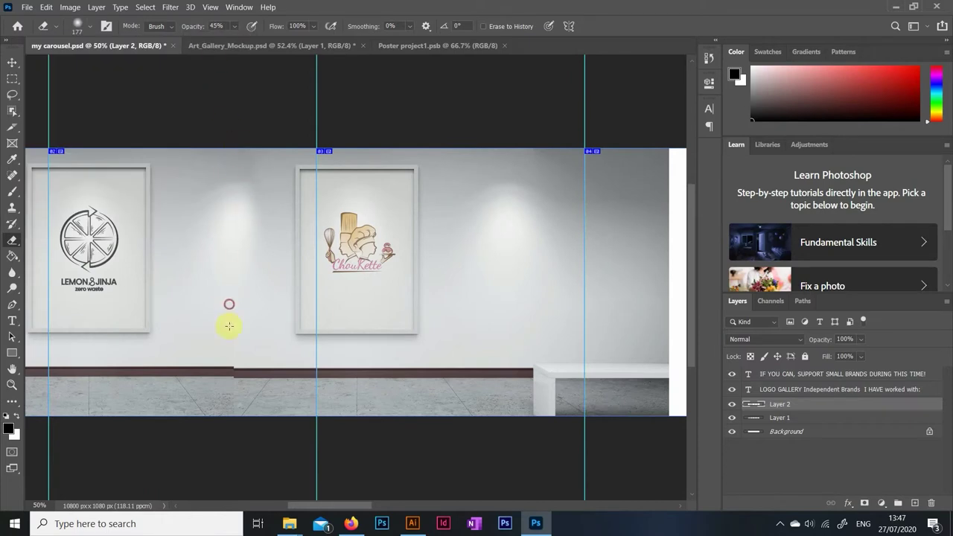
scroll(373, 505, down, 3)
scroll(398, 404, up, 5)
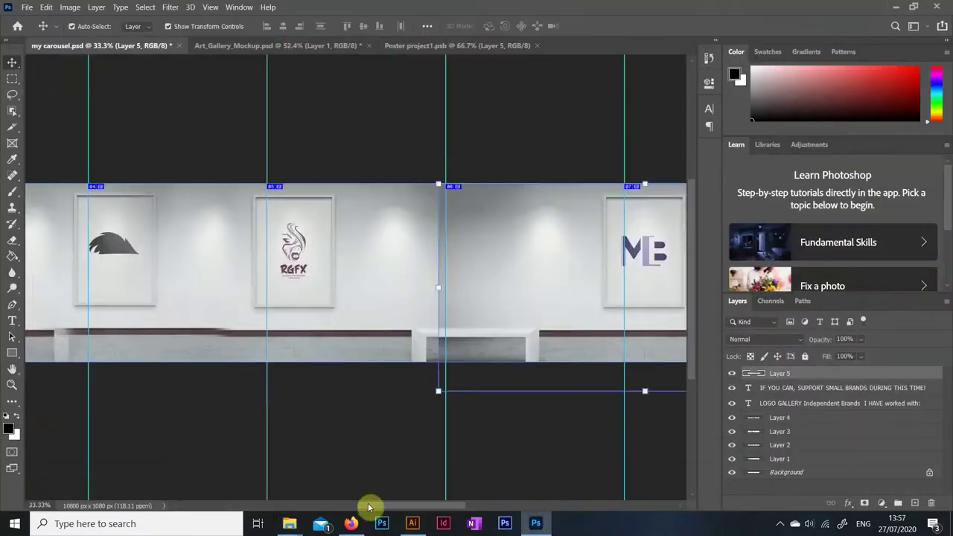
scroll(373, 504, left, 5)
scroll(436, 500, right, 5)
scroll(369, 511, down, 3)
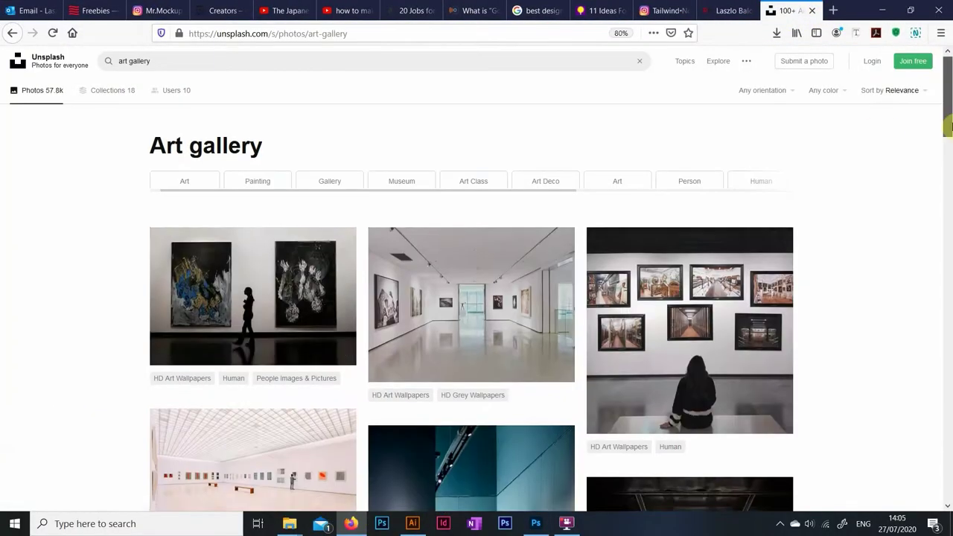
- Download the chosen 'art gallery' photo from Unsplash and save the file
scroll(936, 207, down, 5)
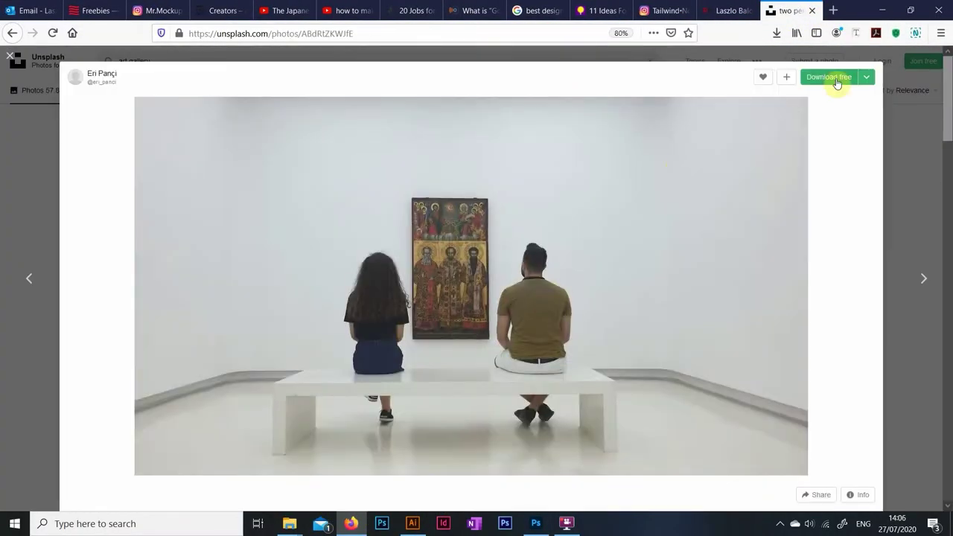
click(826, 77)
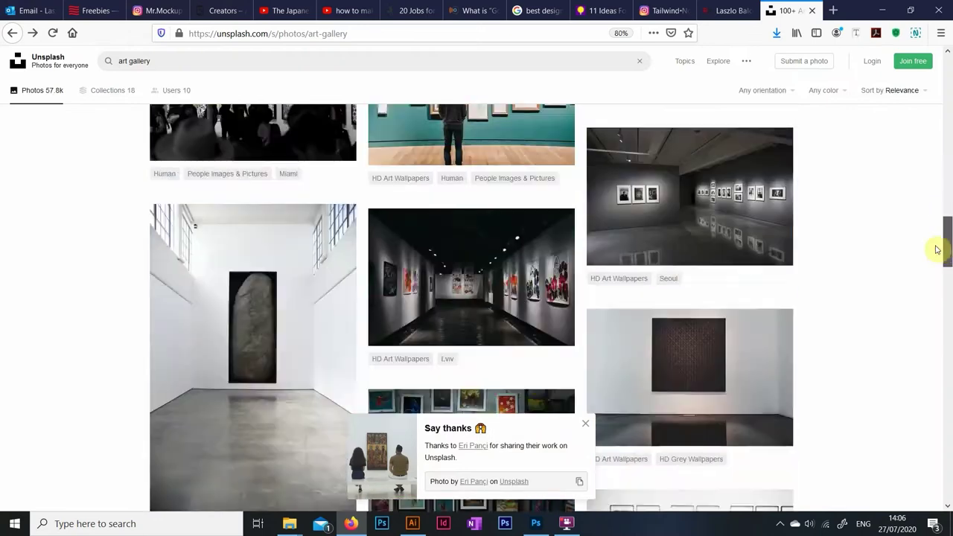
drag(946, 246, 948, 278)
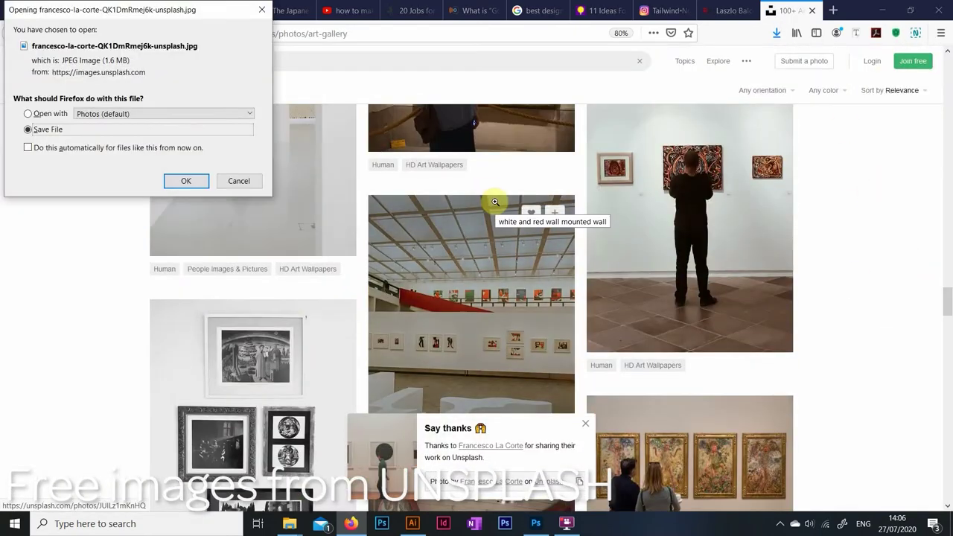
click(186, 181)
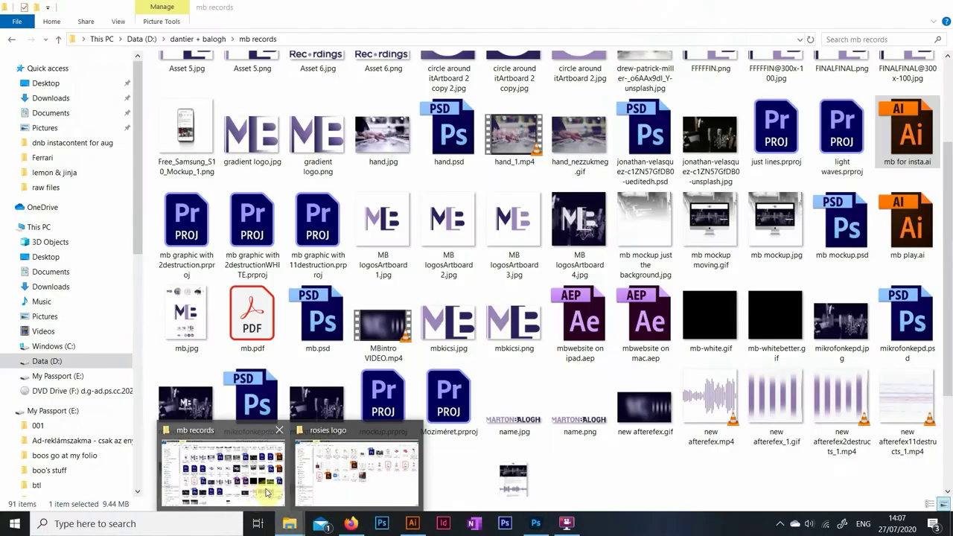
- Drag the downloaded gallery photo from Downloads into the carousel
click(51, 97)
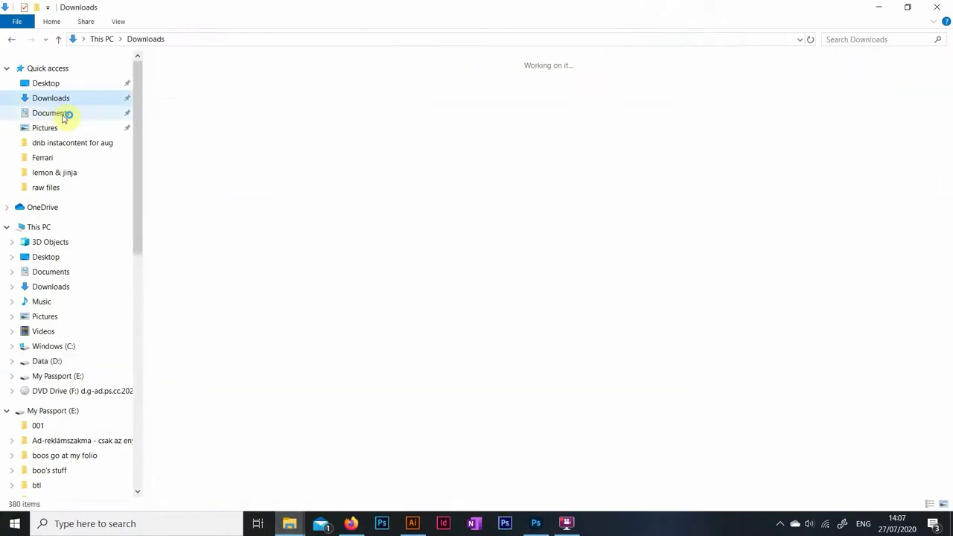
click(276, 105)
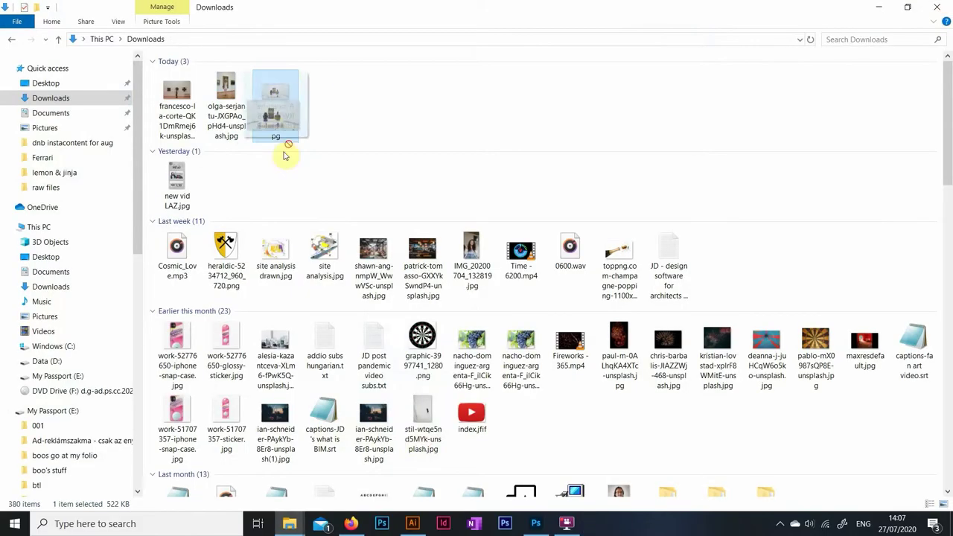
drag(283, 154, 447, 336)
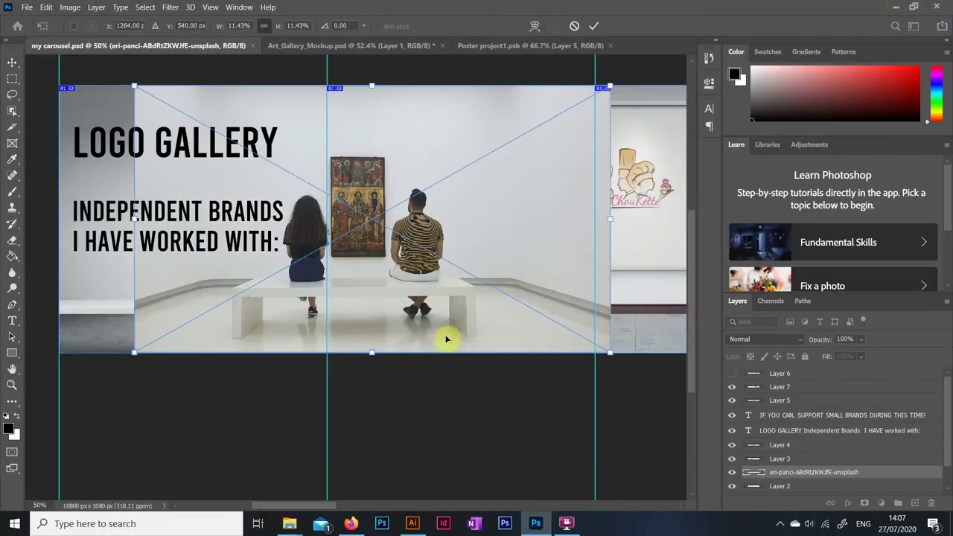
click(310, 257)
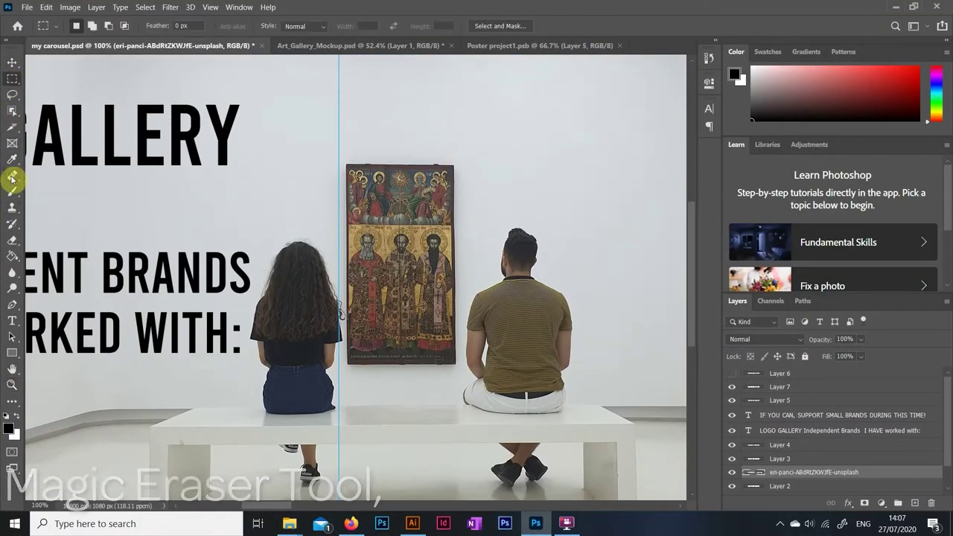
- Magic Wand the white wall behind the visitors and delete it
right_click(12, 113)
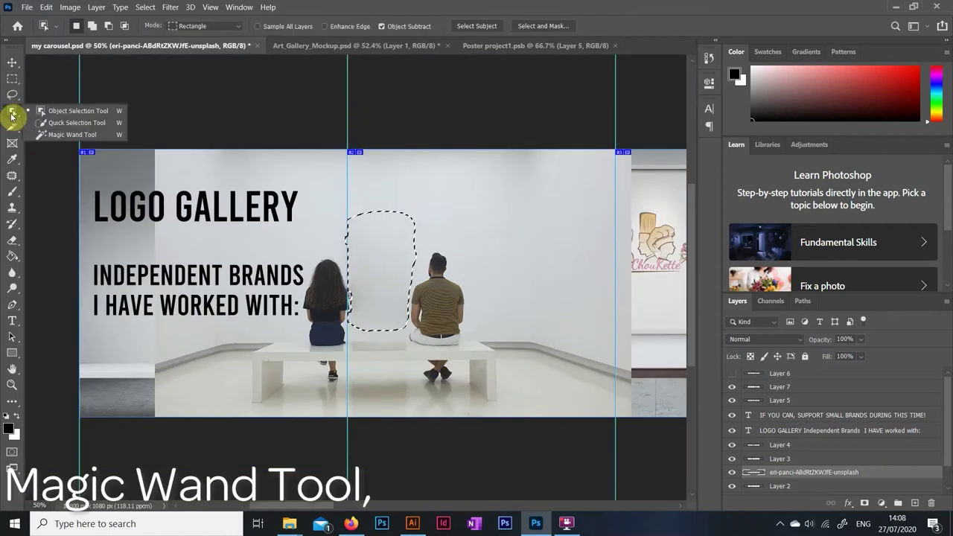
click(72, 134)
click(379, 256)
key(Delete)
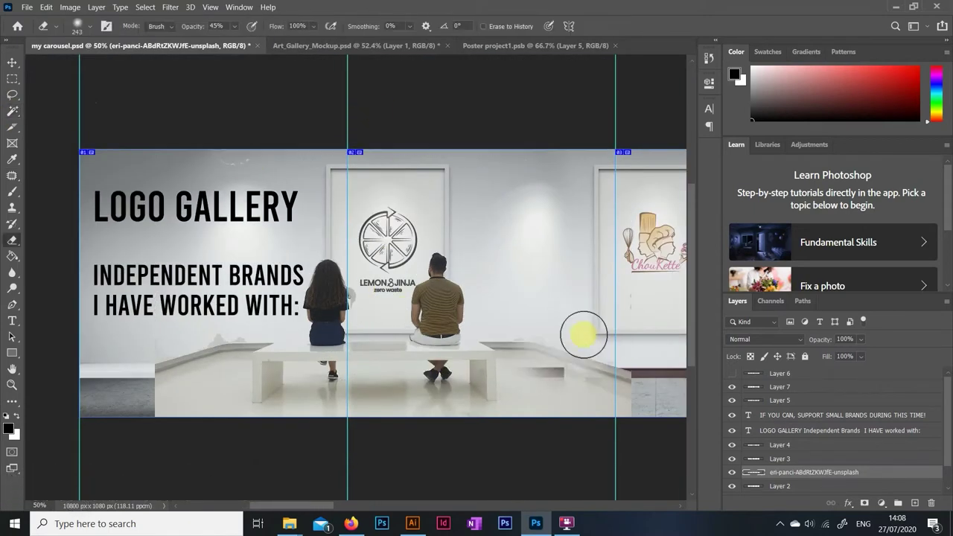
- Erase leftover wall and position the visitors before the Lemon & Jinja poster
key(v)
drag(424, 389, 430, 347)
drag(372, 511, 358, 447)
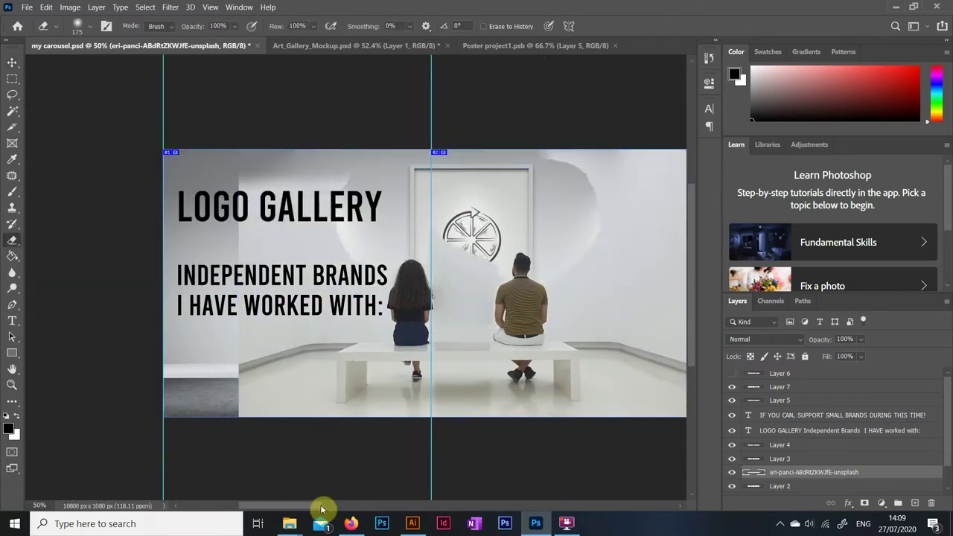
drag(322, 507, 346, 507)
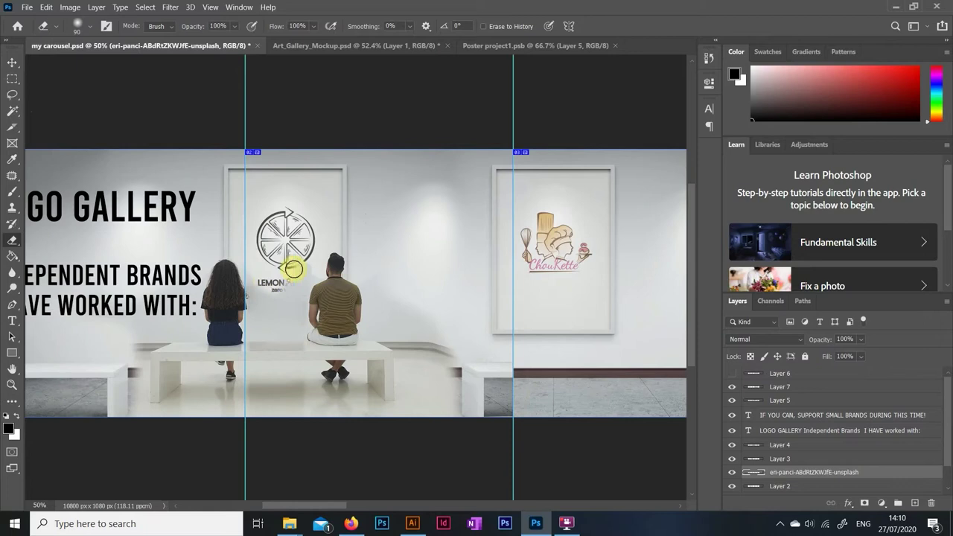
key(v)
drag(339, 355, 358, 374)
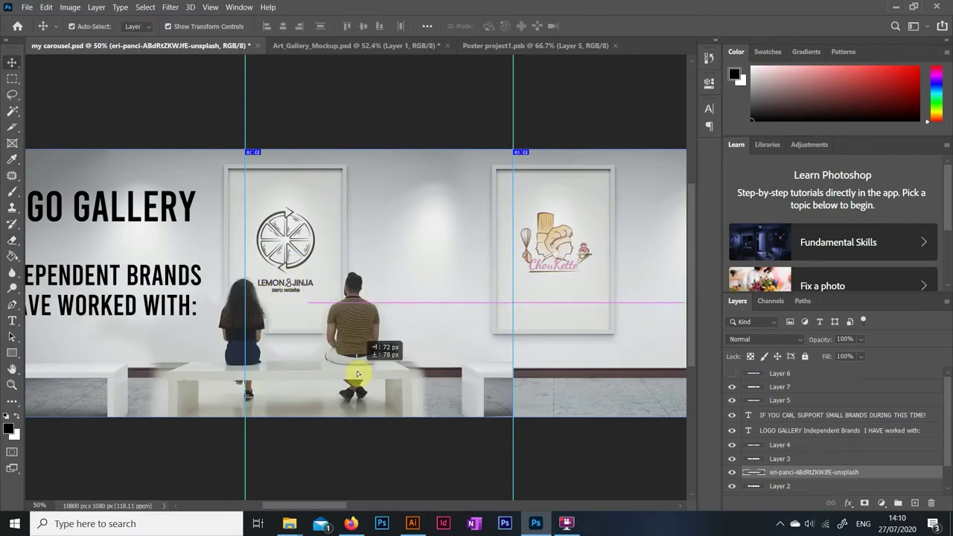
- Select the bench area on the left side of the carousel
click(159, 387)
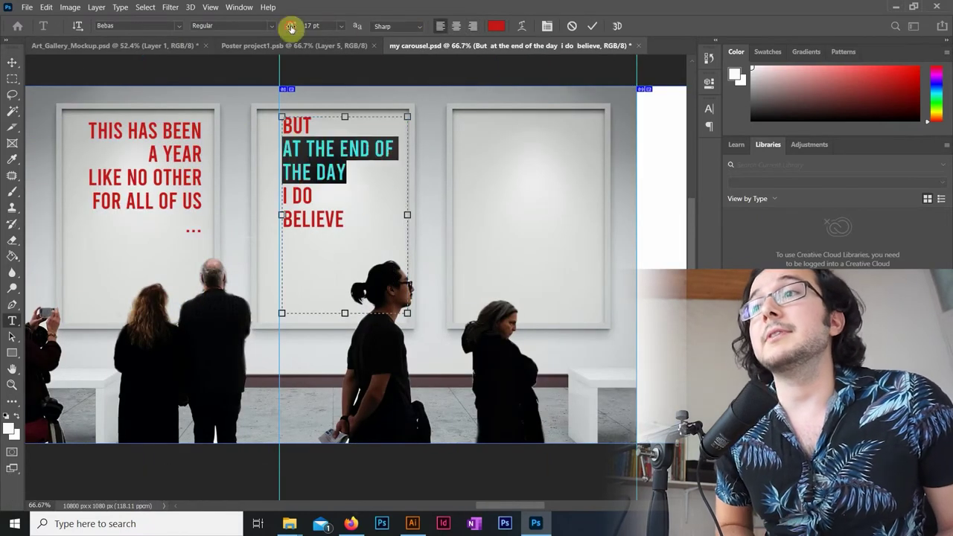
- Enlarge the 'AT THE END OF THE DAY' line, move 'IF YOU CAN' under the ideas headline, and shift a logo copy toward the last slide
click(291, 27)
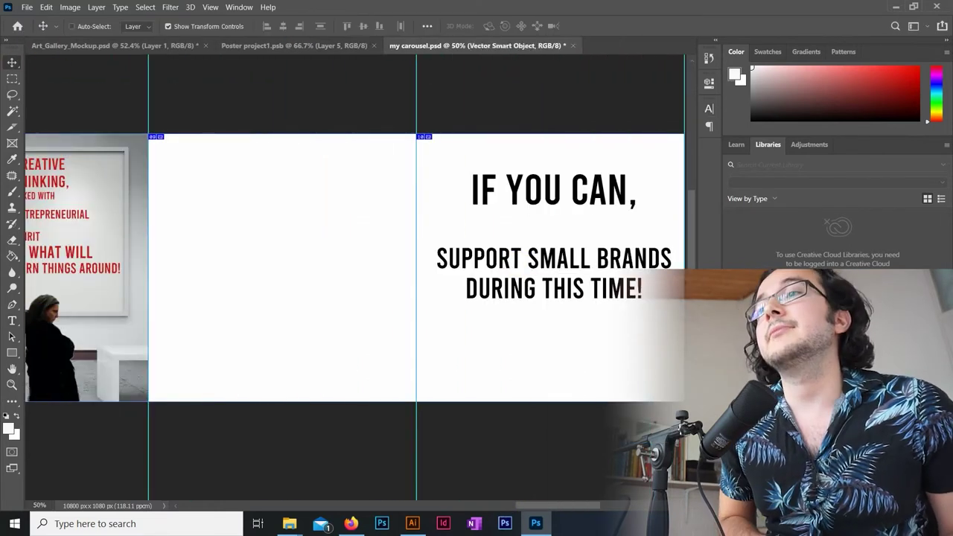
drag(294, 262, 294, 356)
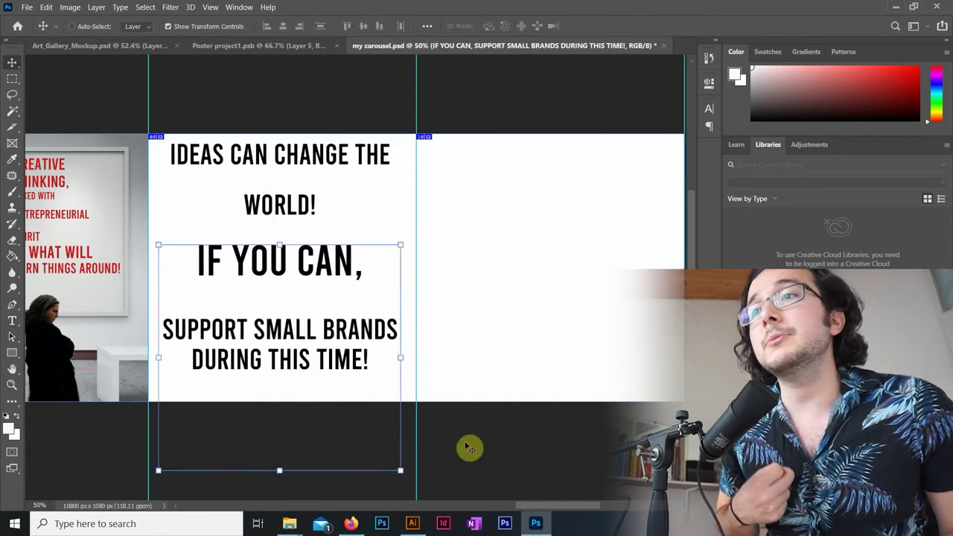
scroll(324, 499, down, 5)
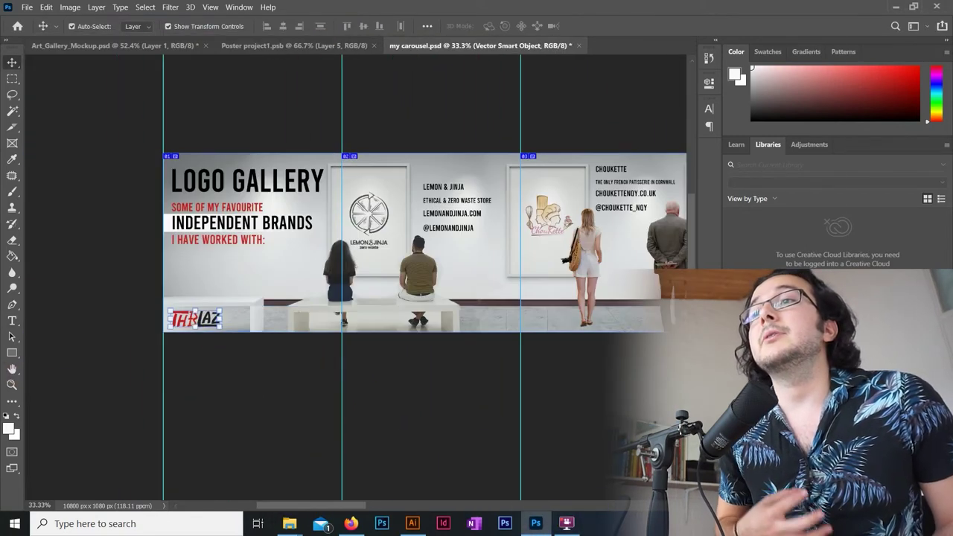
drag(195, 319, 488, 225)
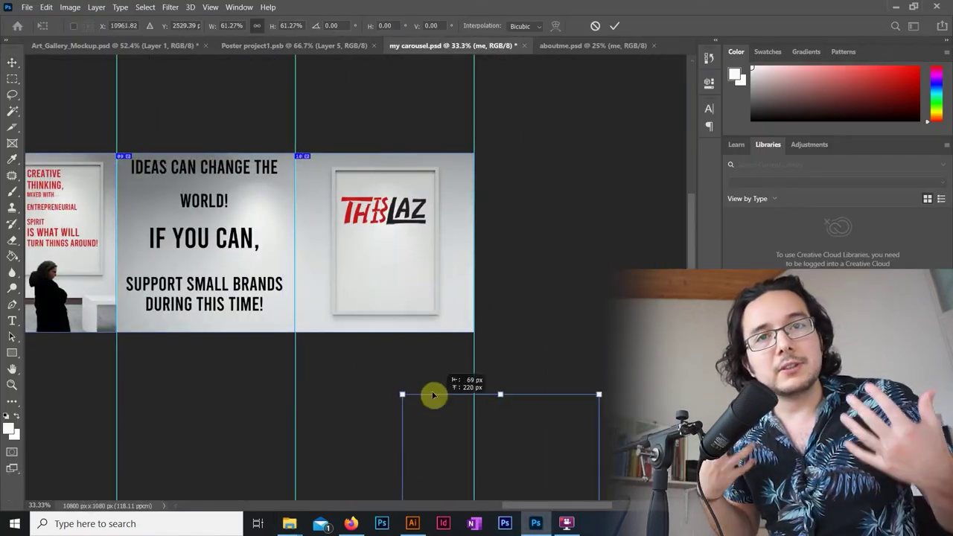
- Scale and position the cartoon self-portrait on the last slide, then zoom out and deselect all layers
drag(432, 393, 462, 206)
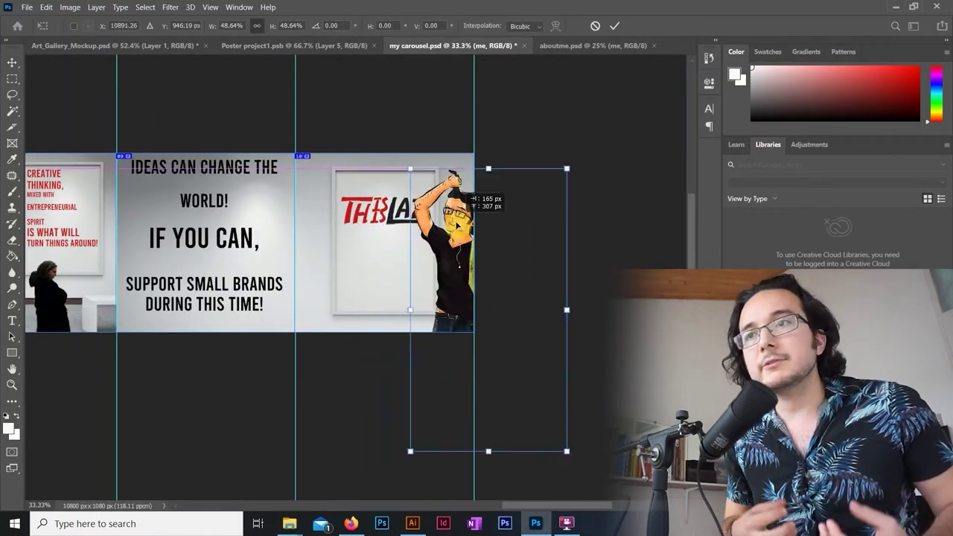
key(Return)
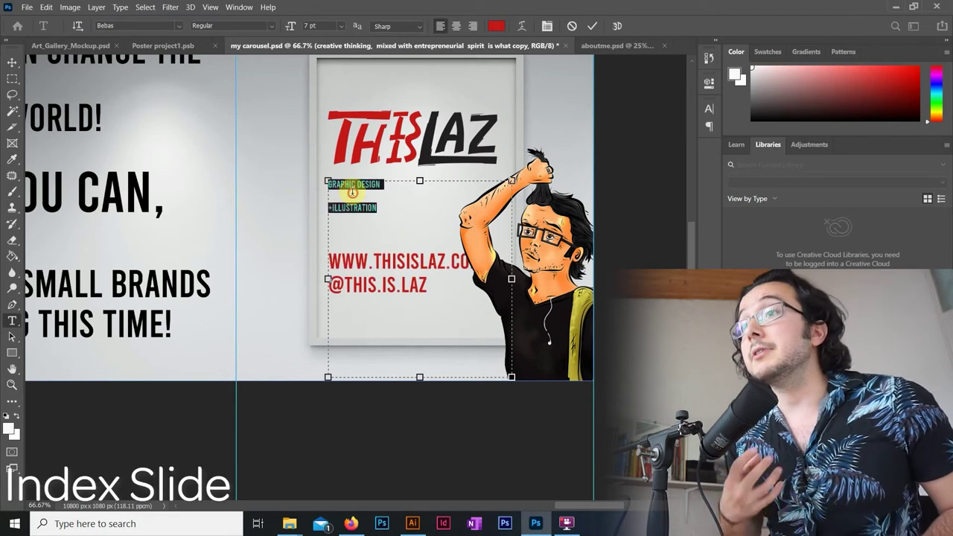
key(ctrl+minus)
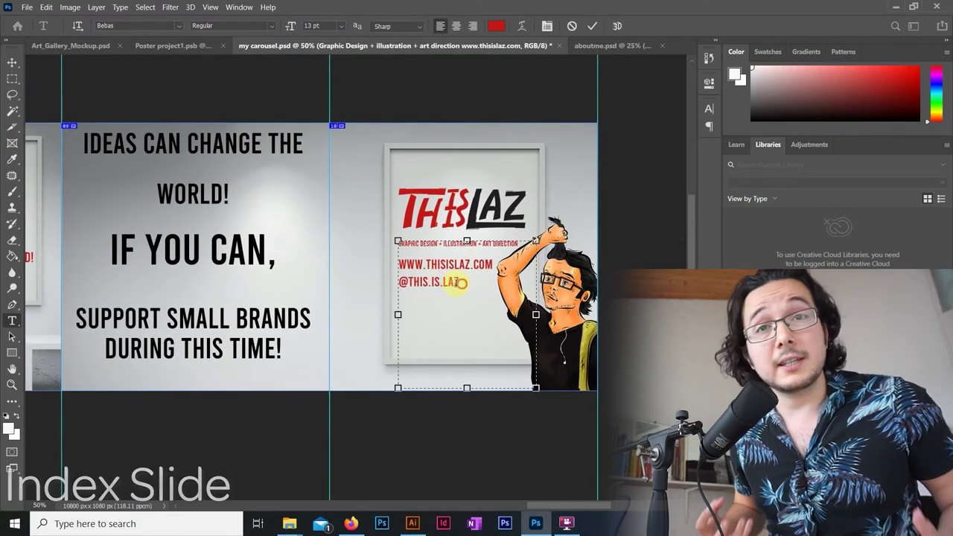
key(Delete)
key(ctrl+alt+a)
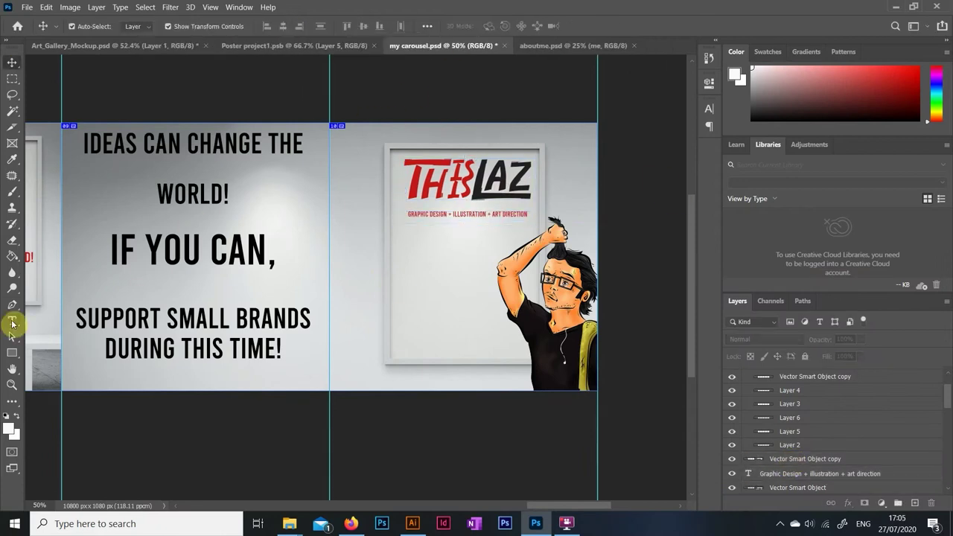
- Move the website and handle text lower on the poster and add a new empty layer
drag(398, 293, 432, 368)
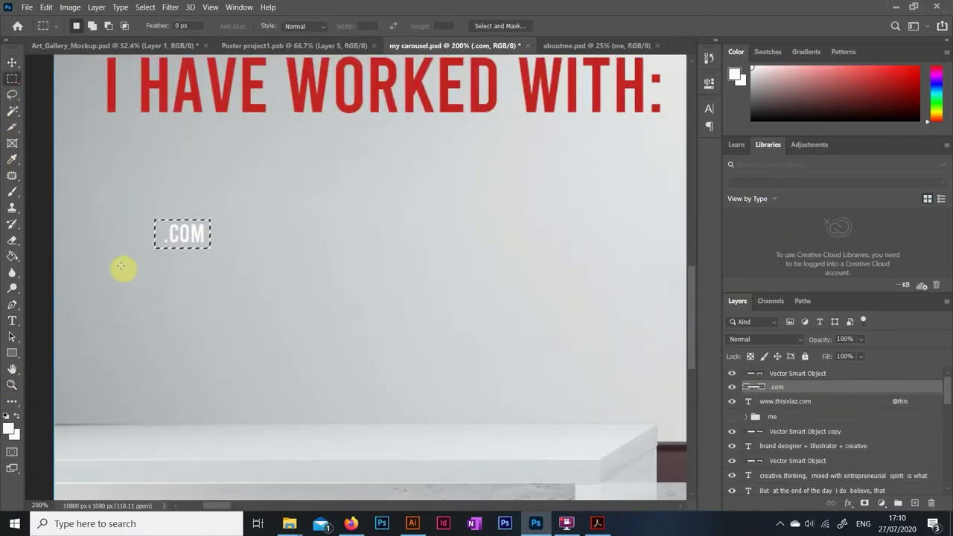
key(ctrl+shift+alt+n)
key(g)
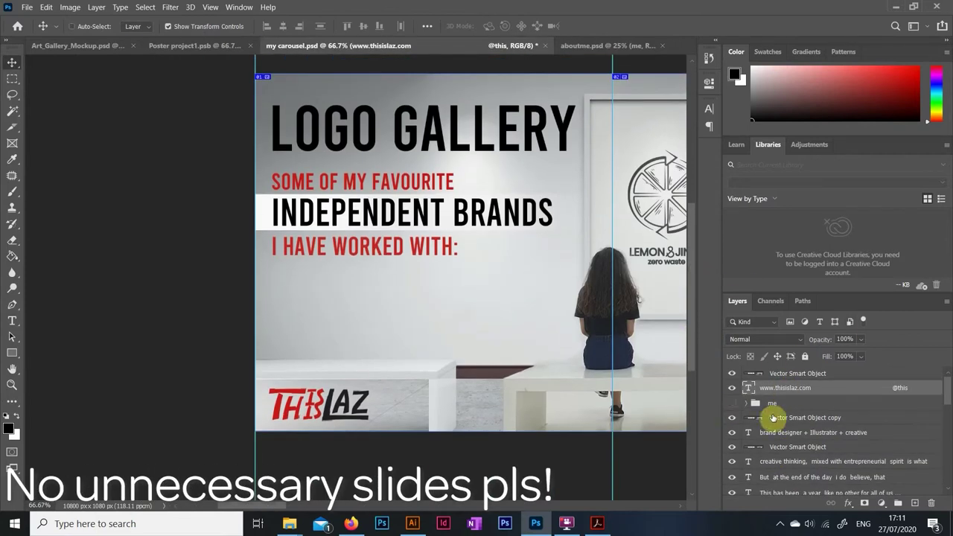
click(787, 433)
mouse_move(835, 297)
mouse_down()
mouse_move(845, 238)
mouse_move(820, 259)
mouse_move(847, 285)
mouse_up()
scroll(943, 452, down, 10)
- Prepare a new overlay layer with white as the foreground colour and the Gradient tool
click(18, 82)
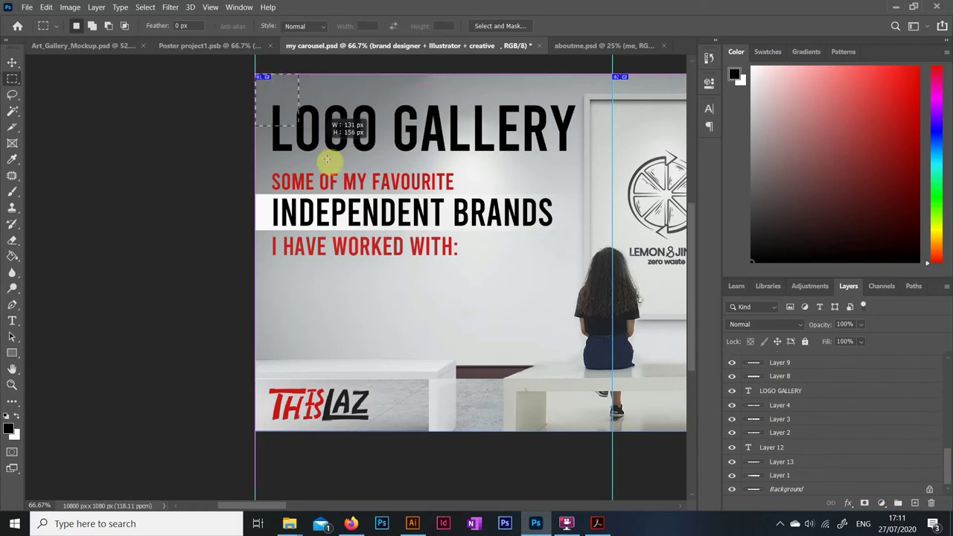
right_click(12, 256)
click(59, 256)
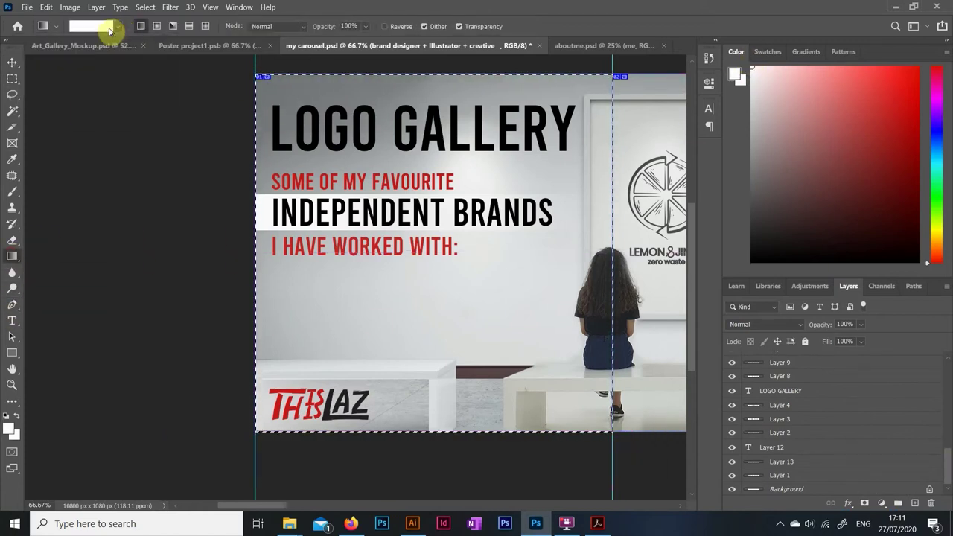
click(850, 477)
key(ctrl+shift+alt+n)
- Draw a white-to-transparent fade across the first slide and set its opacity to 72%
drag(417, 246, 496, 275)
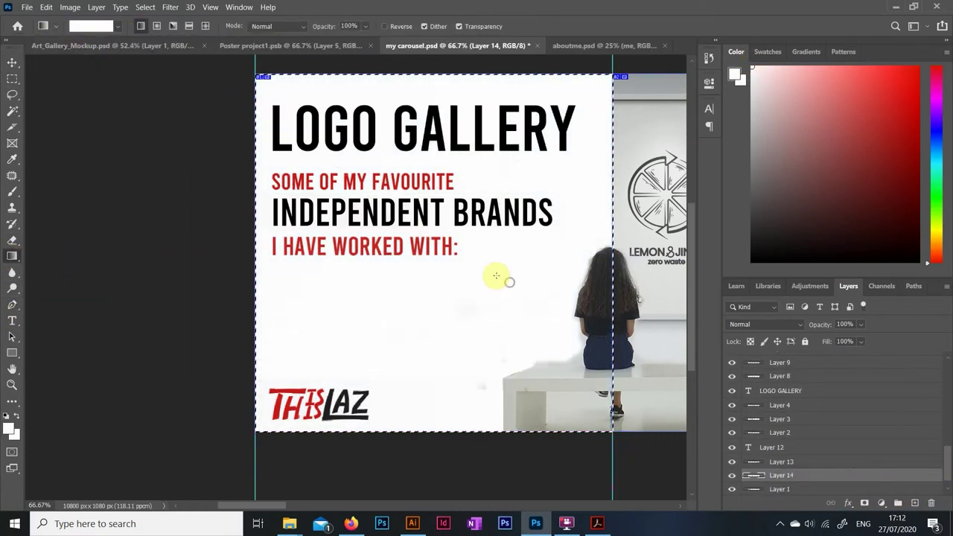
click(117, 28)
click(75, 75)
key(ctrl+z)
drag(228, 79, 523, 305)
key(v)
key(7)
key(2)
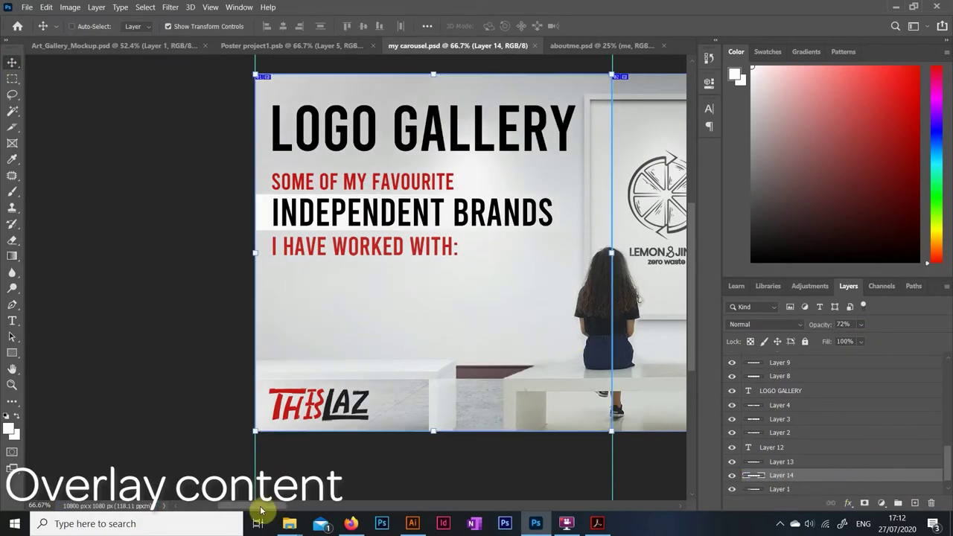
- Switch to the web browser and go back to an earlier profile page
drag(258, 511, 319, 525)
mouse_move(293, 529)
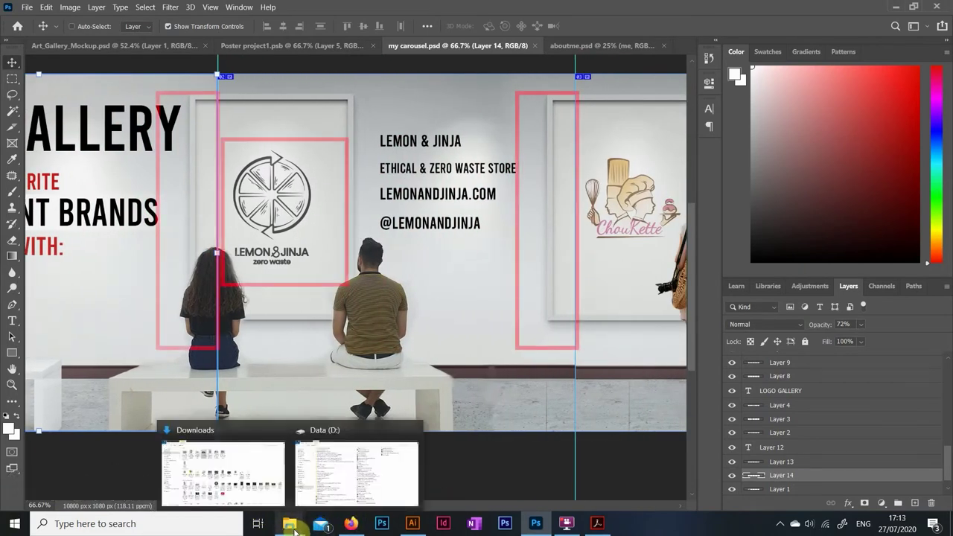
click(351, 524)
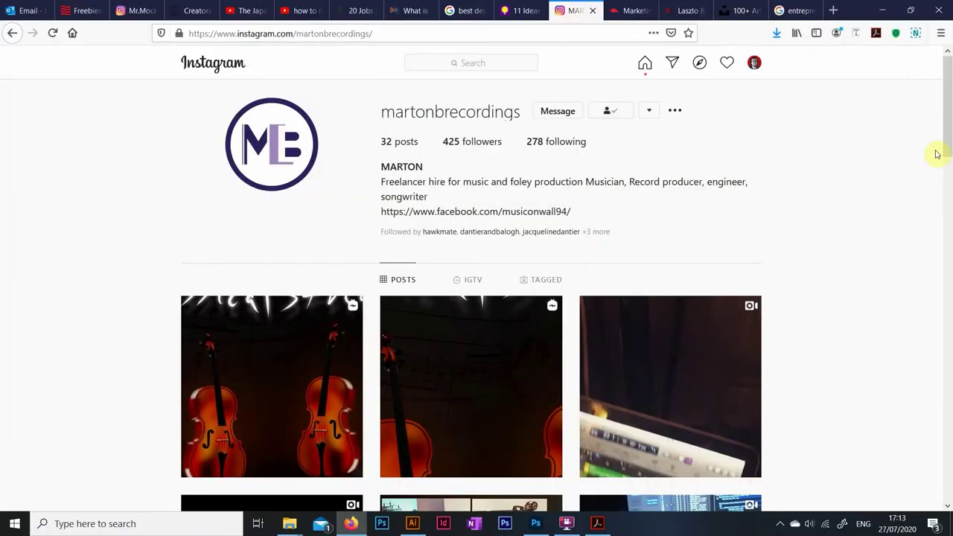
scroll(950, 149, down, 1)
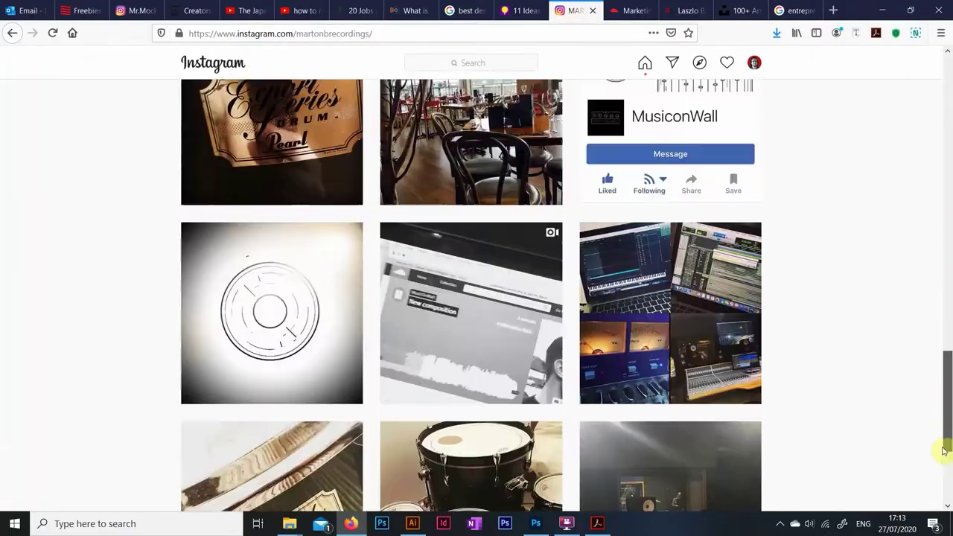
click(10, 35)
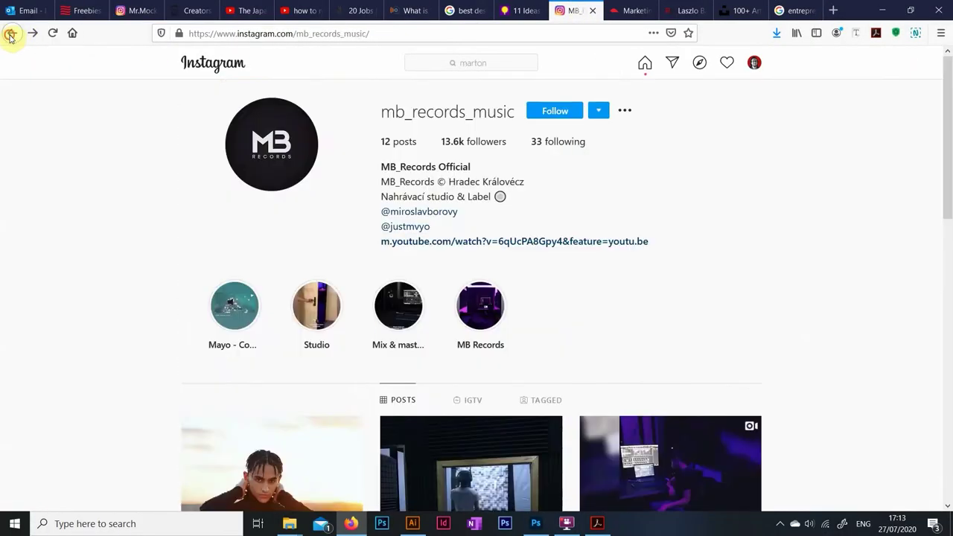
click(10, 34)
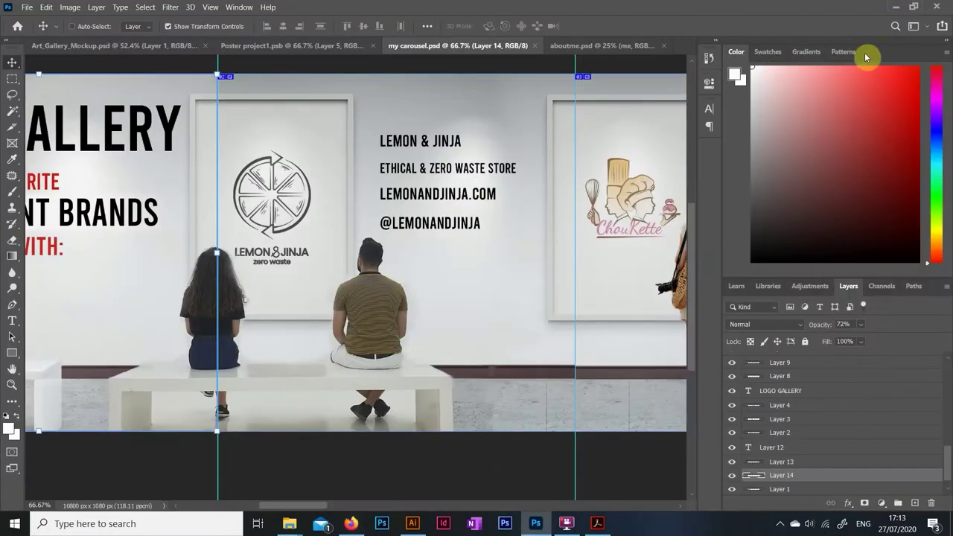
- Place a pasted screenshot above Layer 8 scaled to a third, then cancel the placement
drag(336, 505, 387, 496)
drag(798, 373, 799, 375)
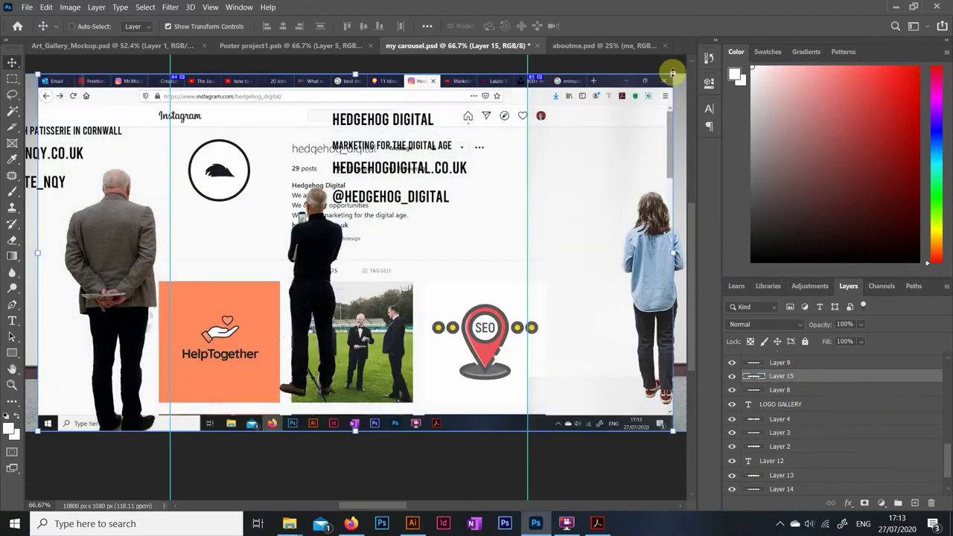
drag(673, 74, 276, 298)
drag(209, 350, 472, 228)
click(595, 26)
- Open the hedgehog final file in Illustrator and select the red hedgehog shape
drag(356, 506, 277, 460)
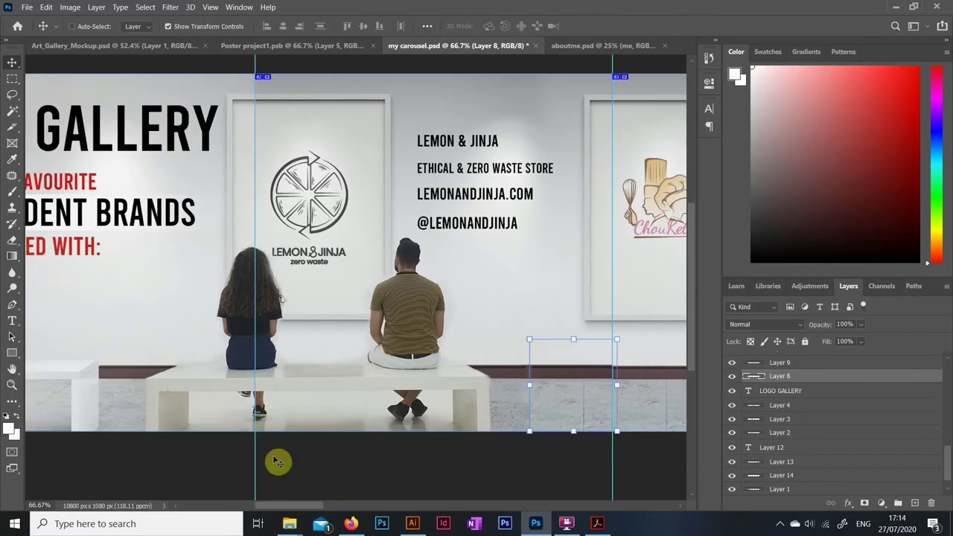
click(411, 524)
click(206, 64)
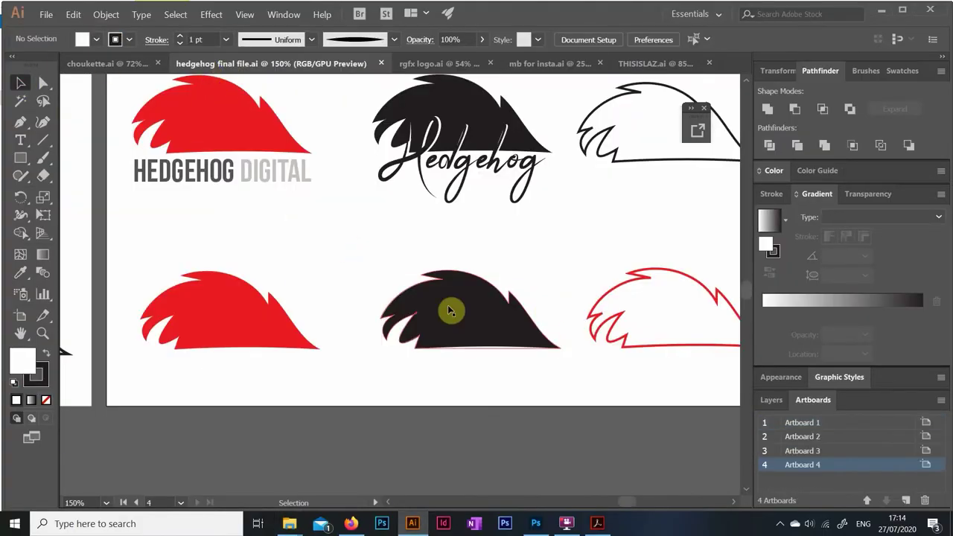
click(412, 524)
- Set the hedgehog layer to Multiply at 34% opacity and nudge it lower on the wall
click(311, 374)
click(765, 324)
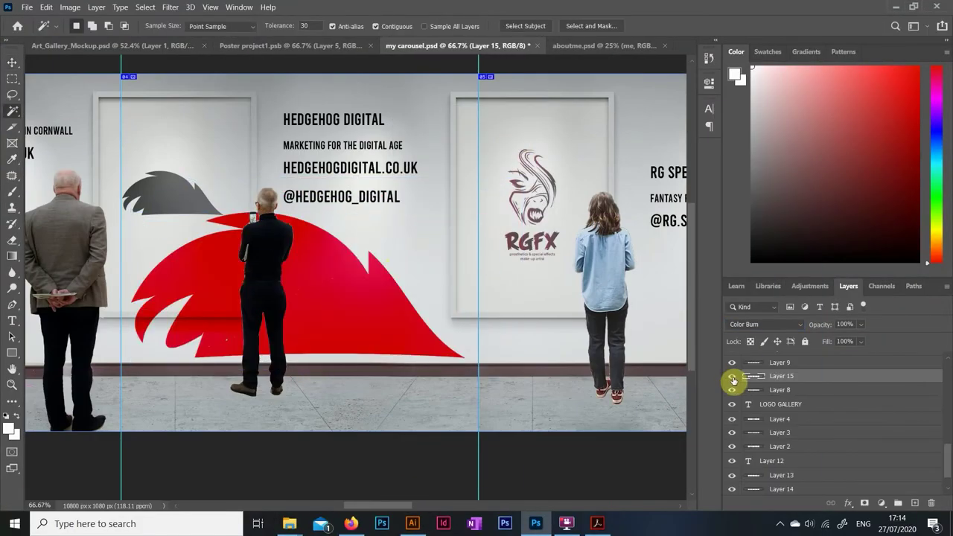
click(763, 276)
key(3)
key(4)
key(v)
drag(342, 259, 346, 297)
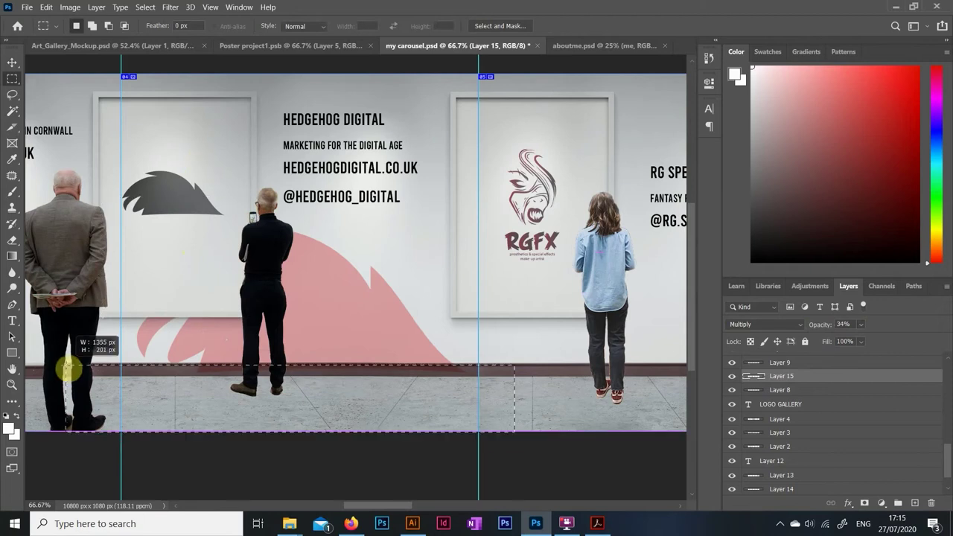
- Copy the RGFX logo from Illustrator and paste it enlarged into the carousel
drag(378, 506, 426, 506)
click(412, 524)
key(ctrl+c)
click(535, 524)
key(ctrl+v)
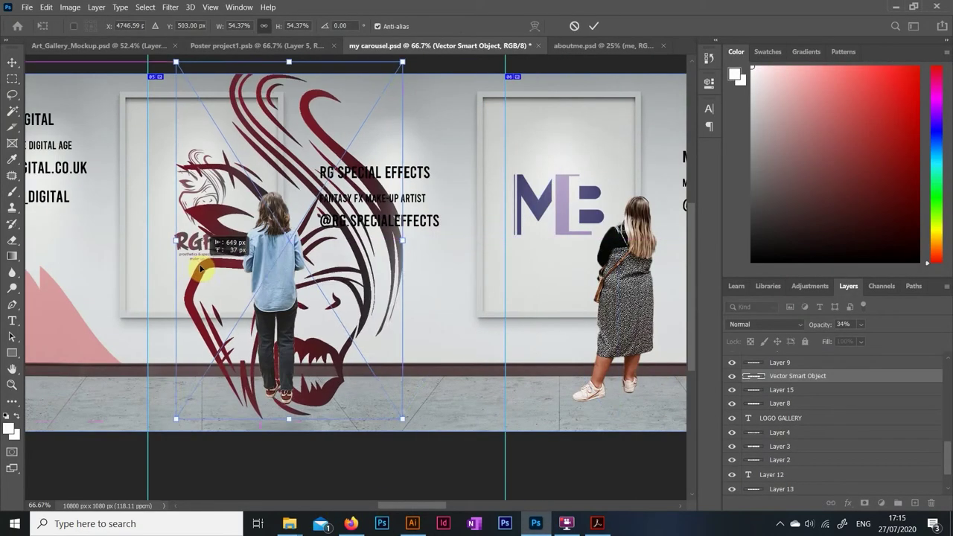
key(Escape)
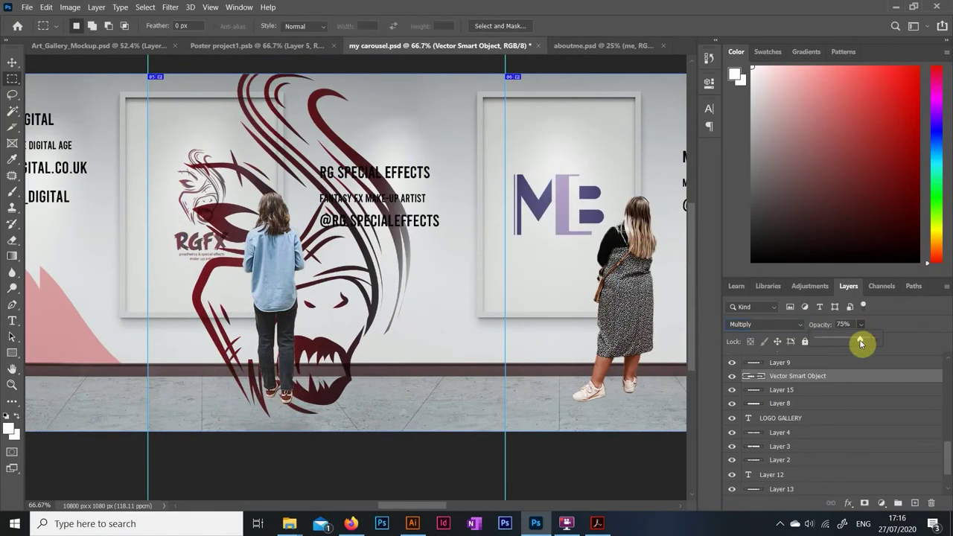
- Lower the RGFX logo to 64% opacity and delete the part overlapping the floor
drag(861, 342, 855, 343)
drag(148, 91, 201, 138)
key(Return)
right_click(850, 376)
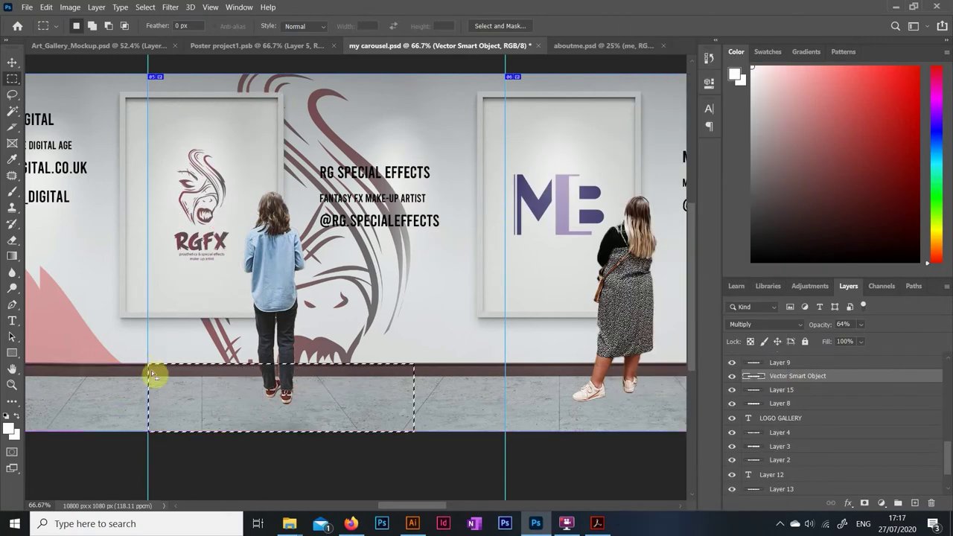
key(e)
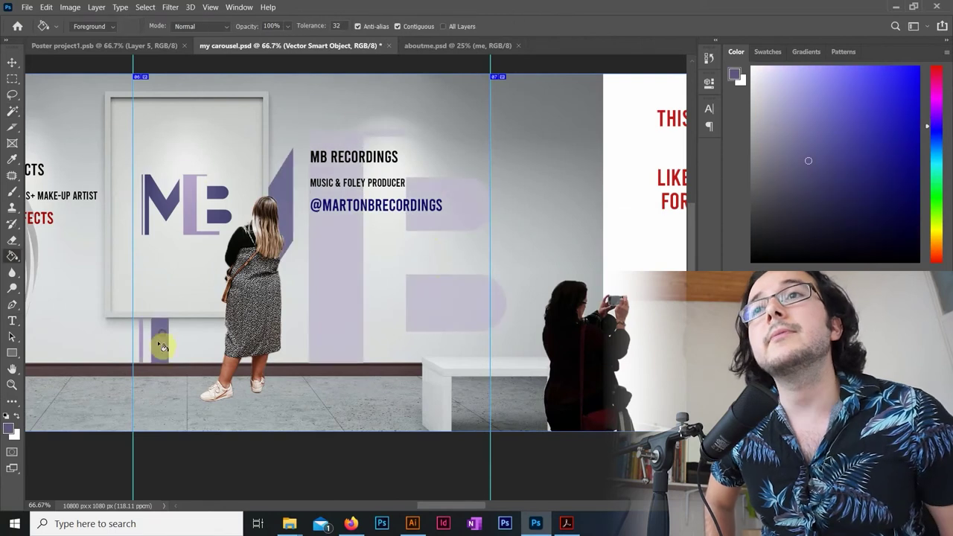
- Refill the lower B of the MB wall logo with the Paint Bucket and zoom into the quote posters
click(461, 293)
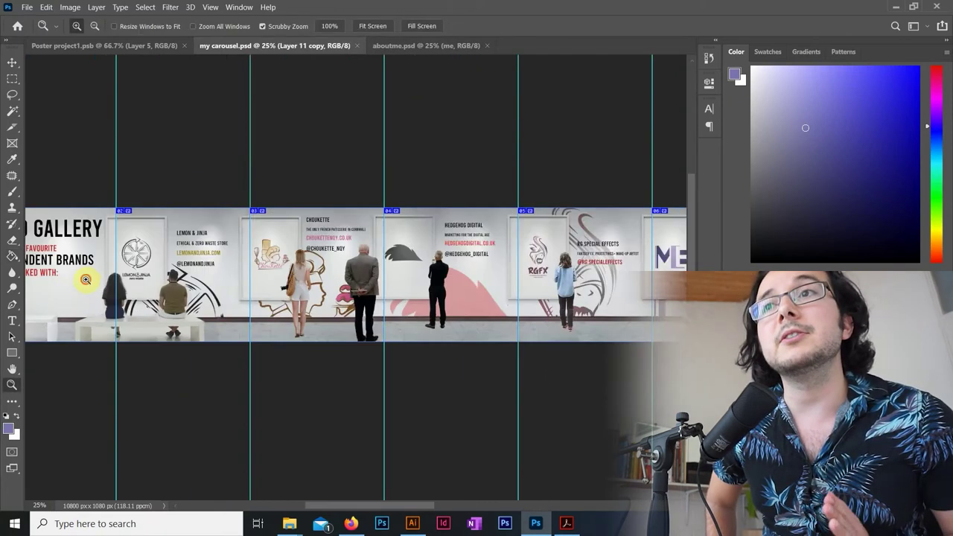
click(283, 355)
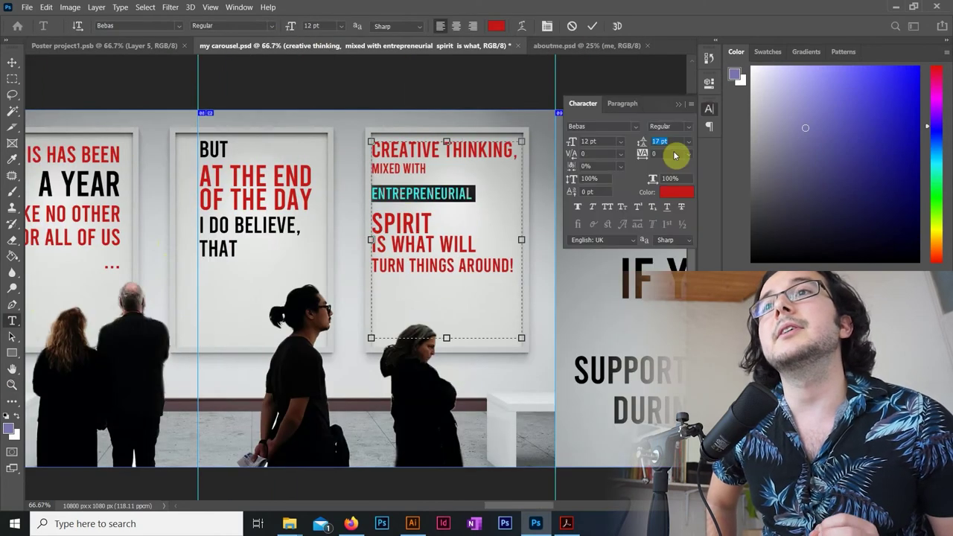
- Resize and commit the selected CREATIVE THINKING poster lines, then reset colours to black and white
drag(480, 233, 369, 241)
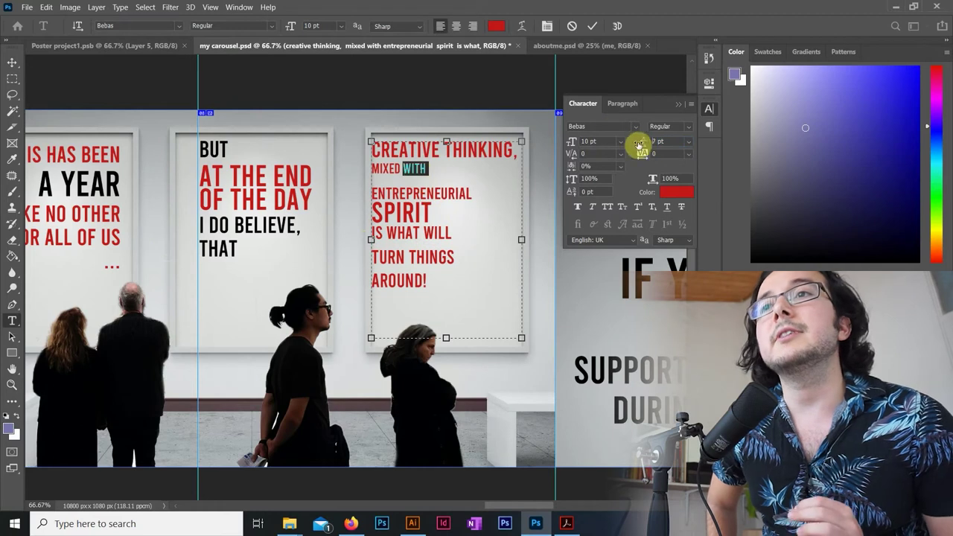
click(592, 25)
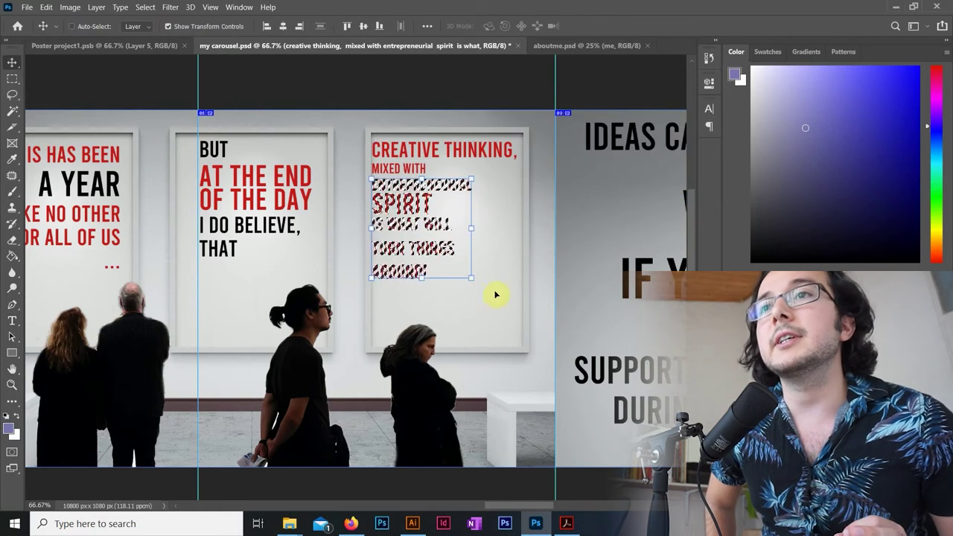
drag(493, 303, 329, 217)
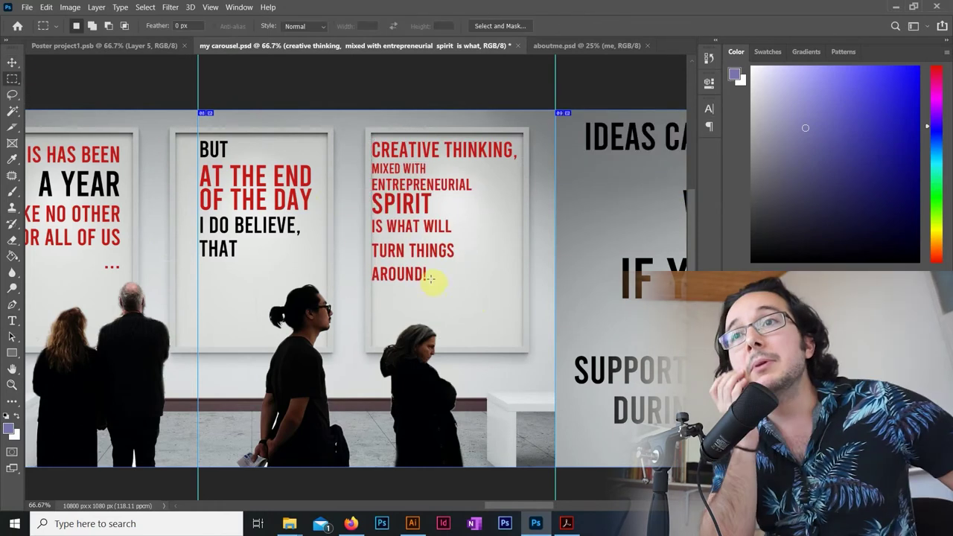
key(d)
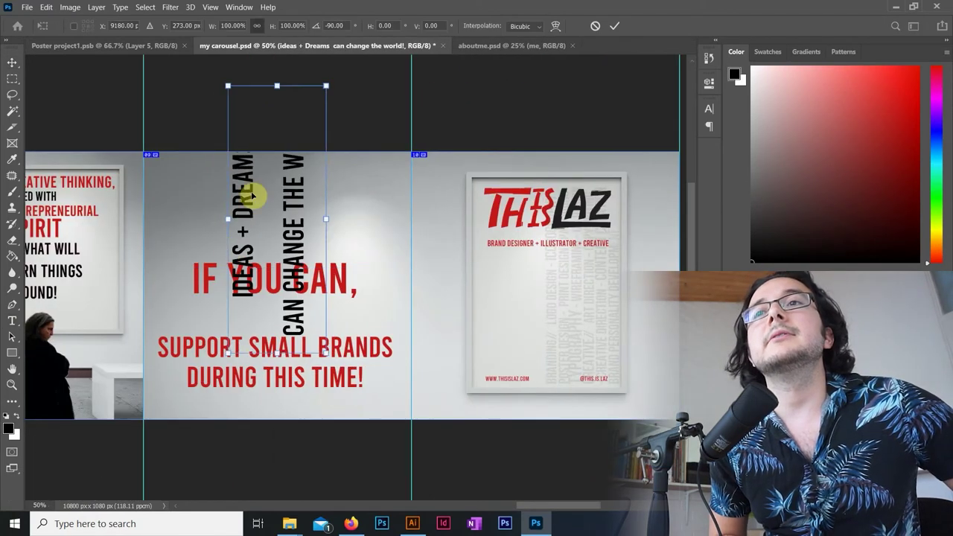
- Turn 'IDEAS + DREAMS' vertical on the right, lower 'IF YOU CAN', and place the cut-out character at the bottom
drag(245, 187, 390, 264)
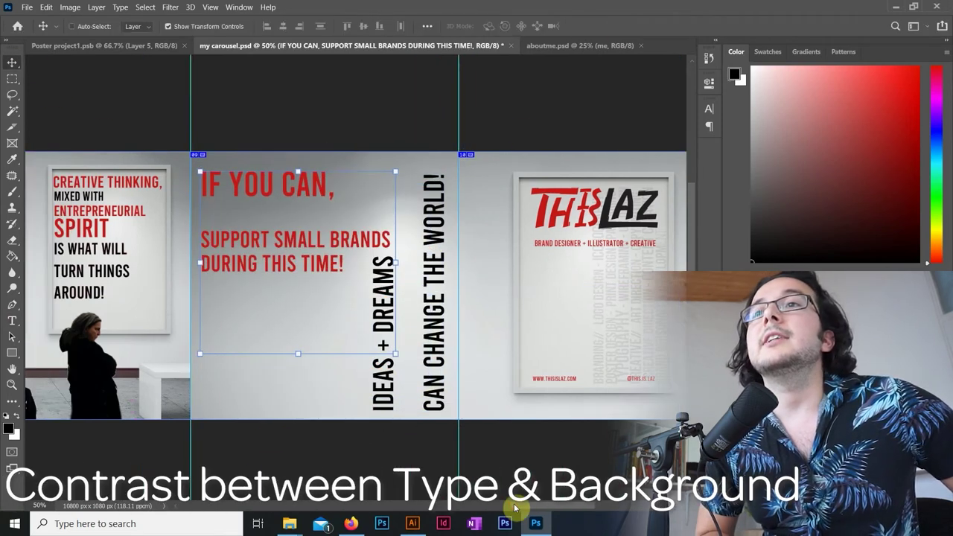
drag(289, 257, 307, 376)
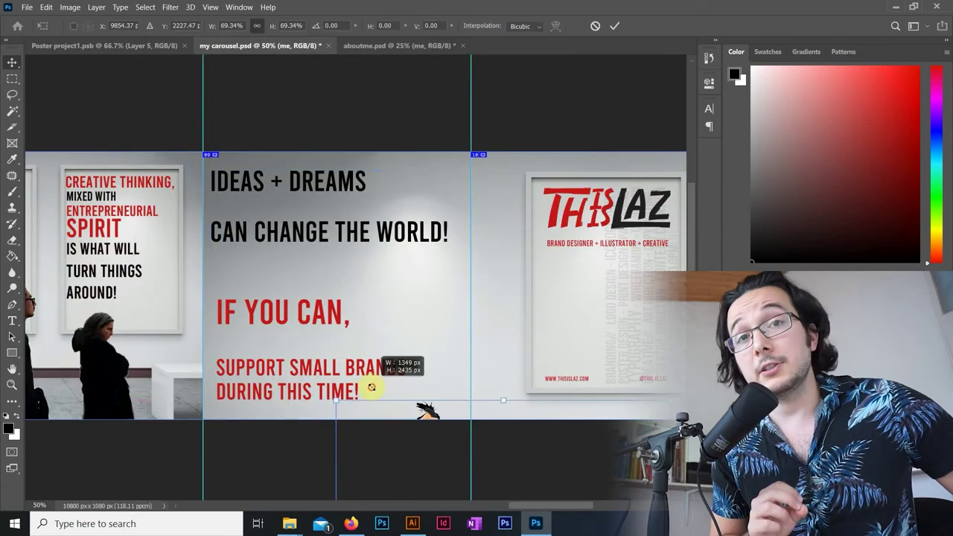
drag(372, 385, 426, 294)
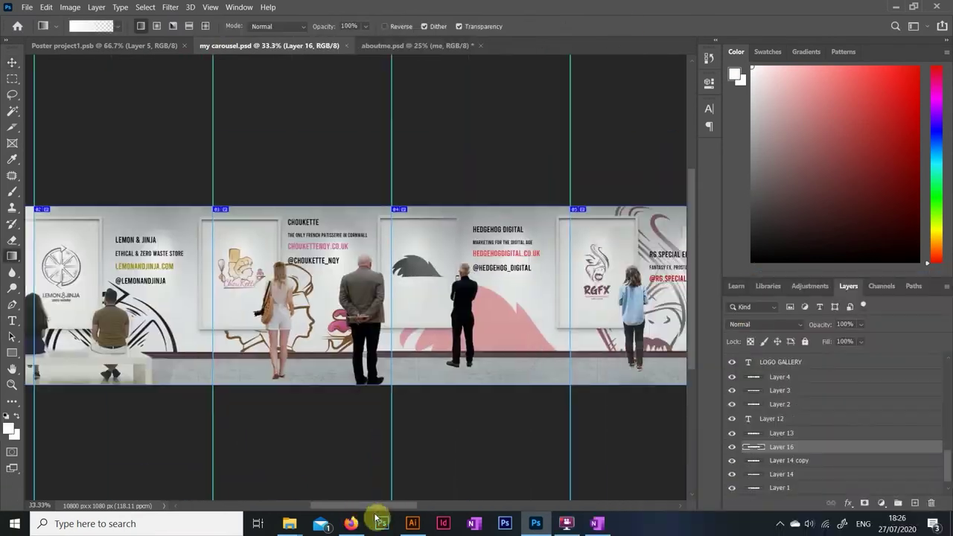
drag(372, 511, 332, 517)
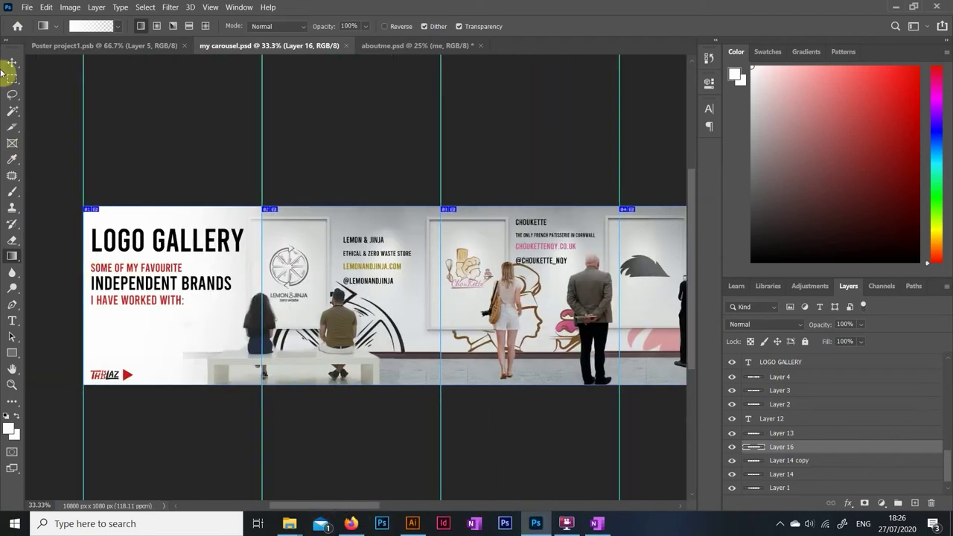
- Export all ten slices through Save for Web (Legacy) as JPEG quality 100
click(27, 7)
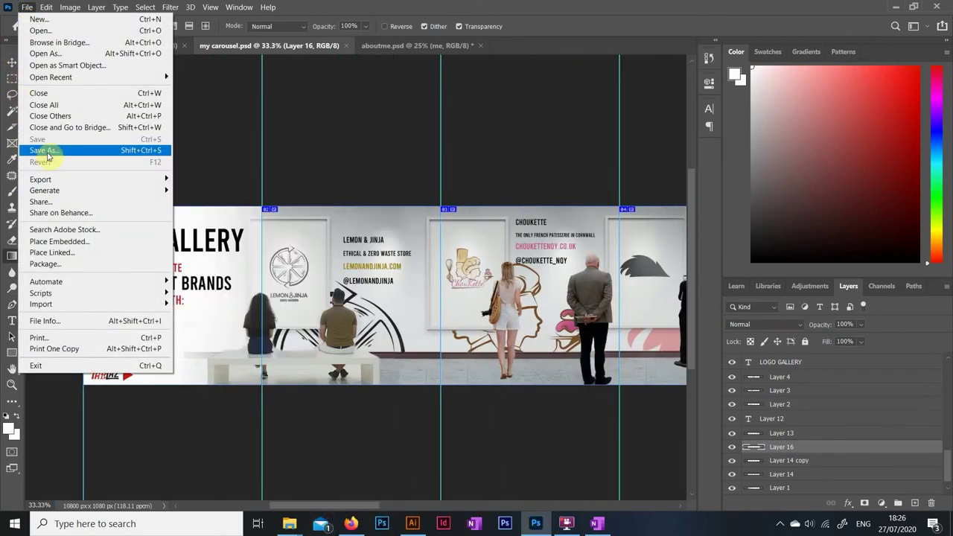
mouse_move(155, 182)
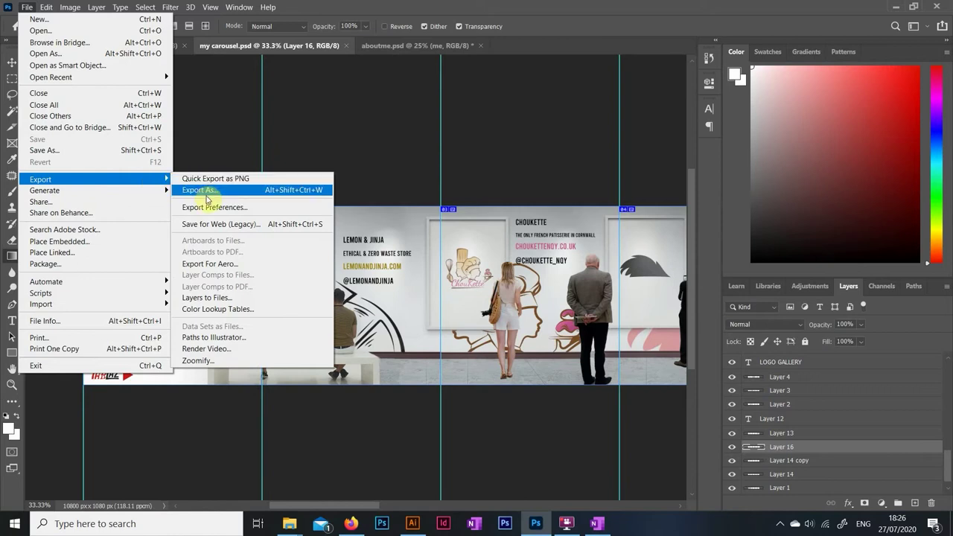
click(211, 224)
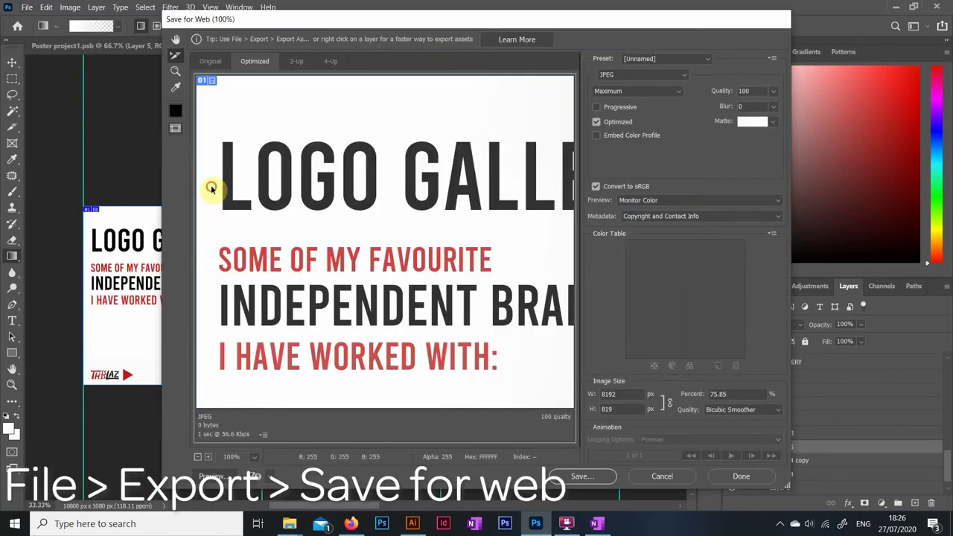
drag(441, 270, 637, 346)
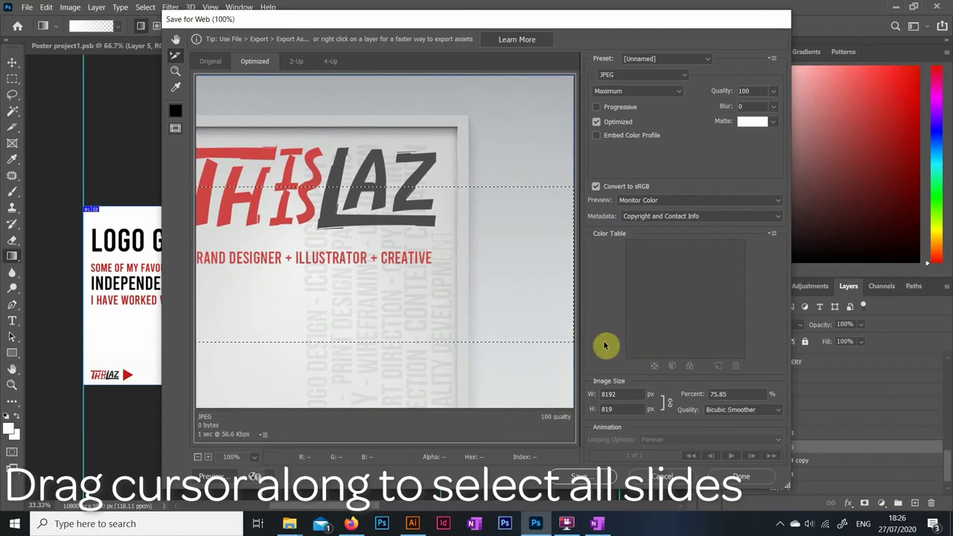
click(645, 78)
click(626, 90)
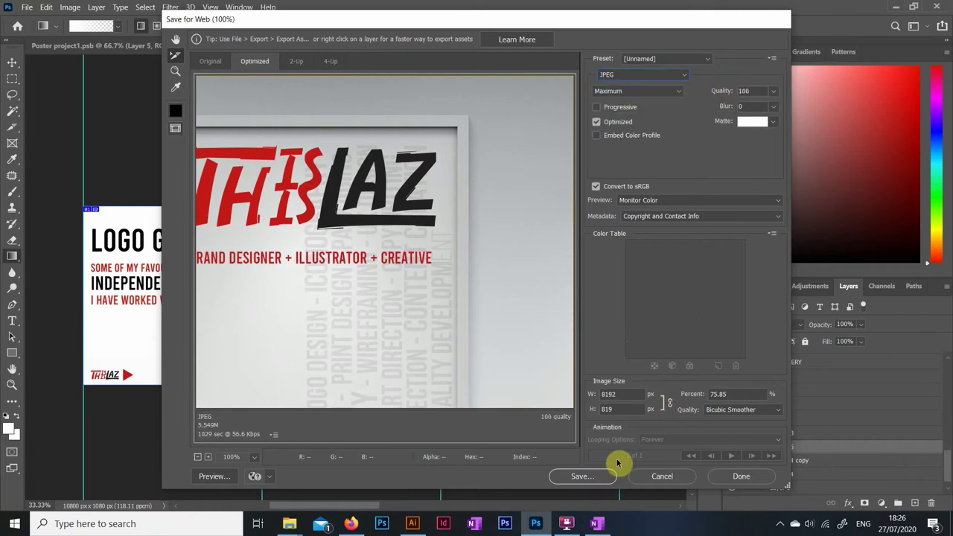
click(583, 477)
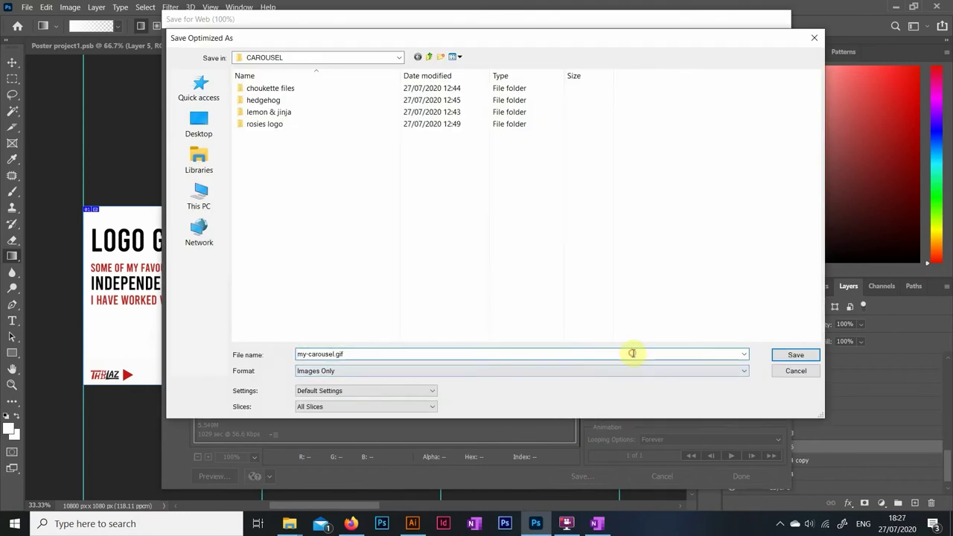
- Save the slices as Images Only named my-carousel.jpg into the CAROUSEL folder
click(626, 369)
click(627, 370)
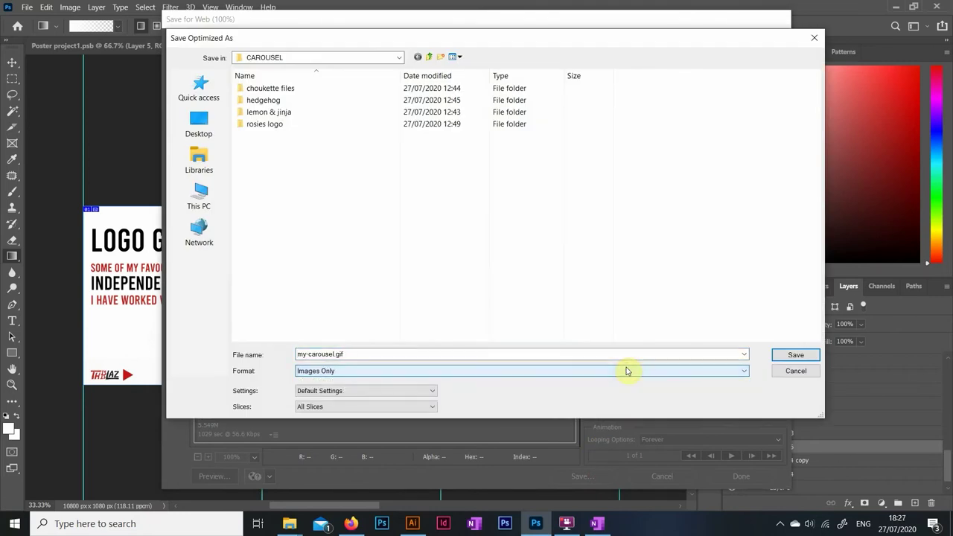
click(543, 350)
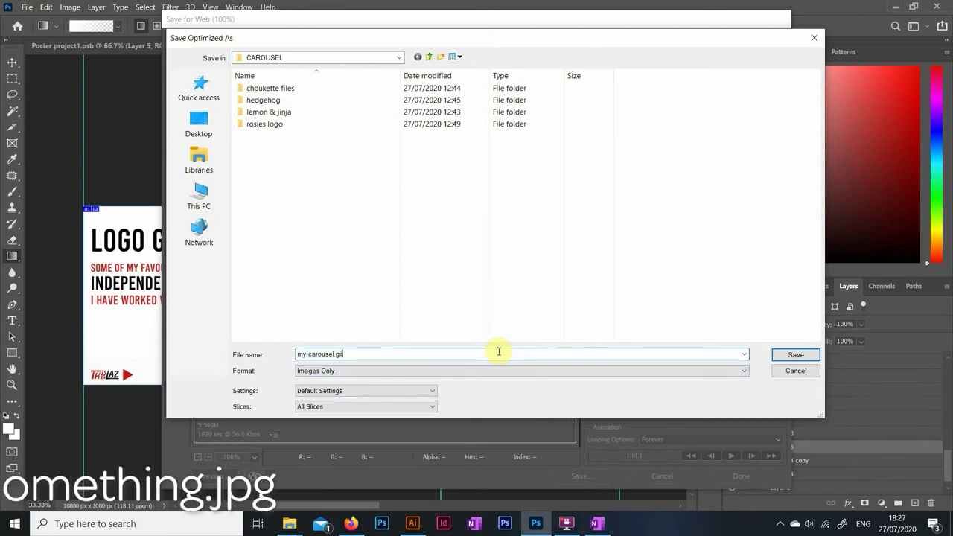
key(BackSpace)
text(jpg)
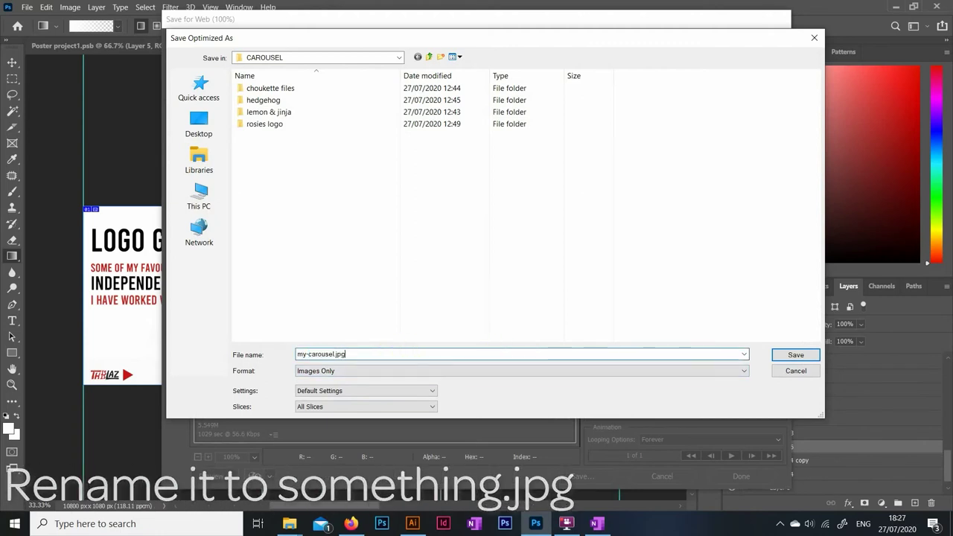
click(794, 355)
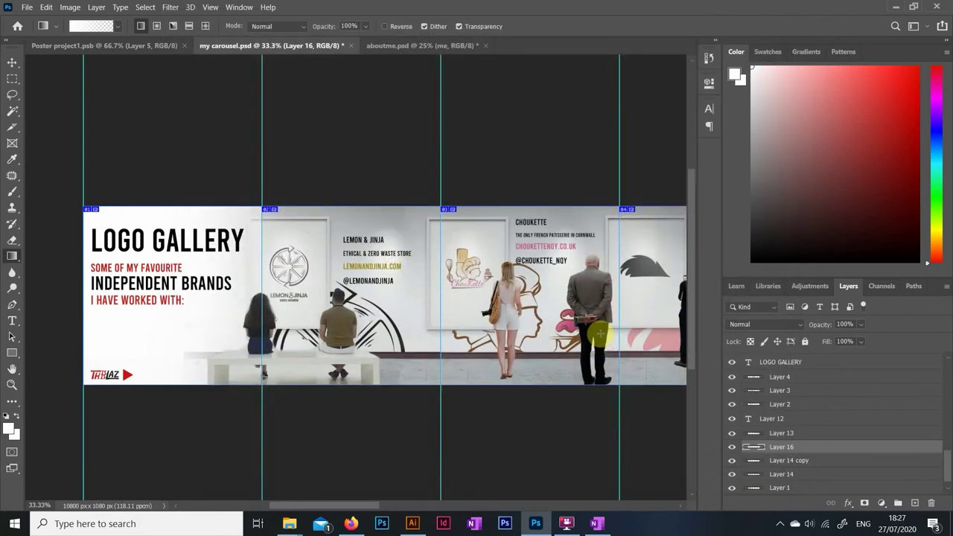
- Bring up the CAROUSEL folder and open its images folder to view the ten exported my-carousel JPEGs
mouse_move(290, 524)
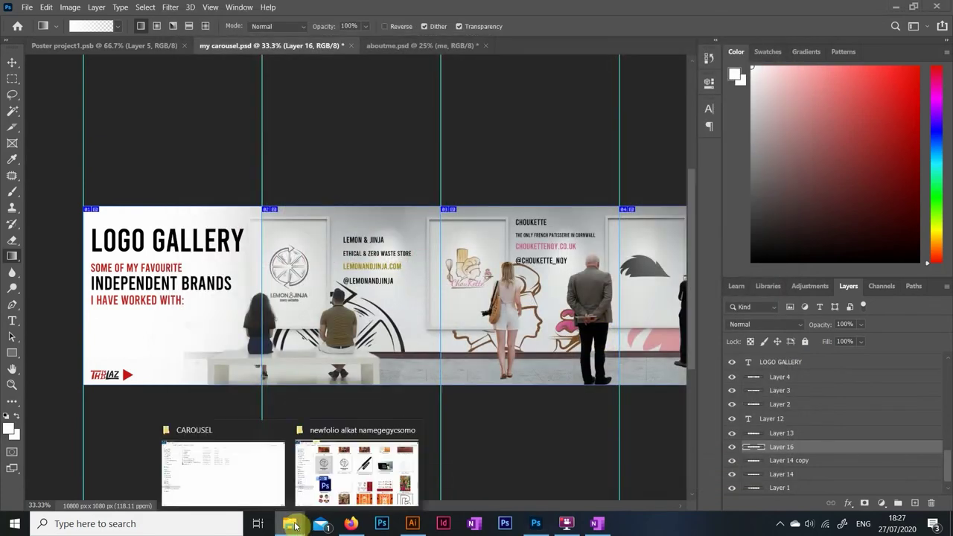
click(246, 458)
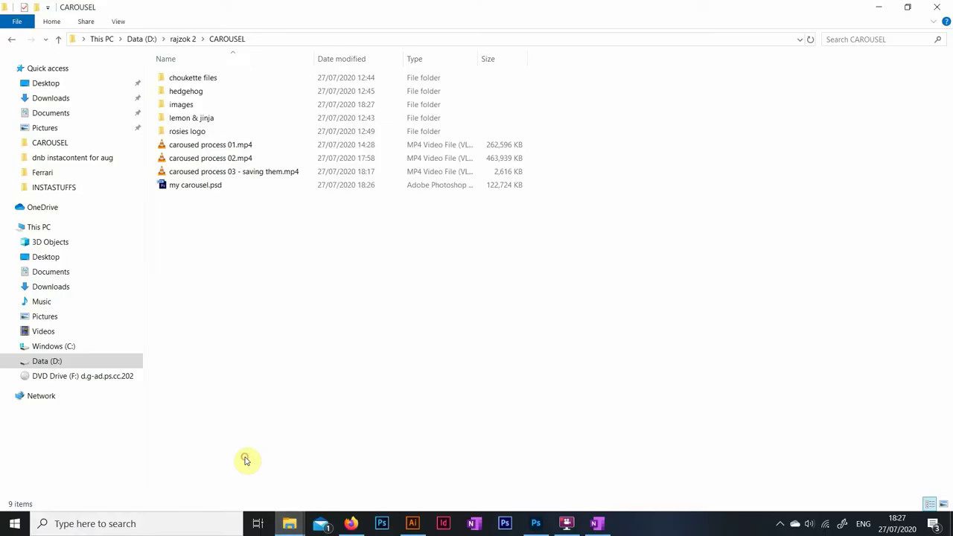
double_click(181, 104)
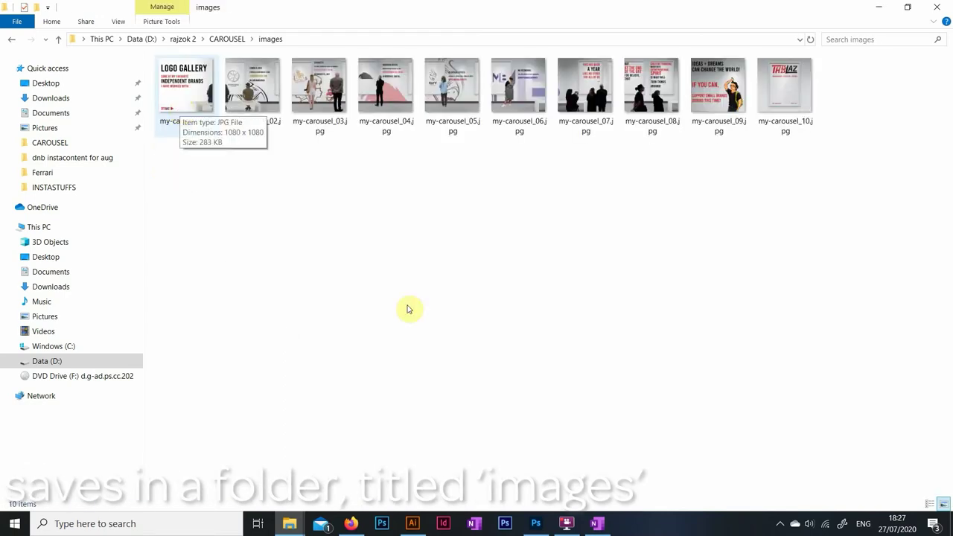